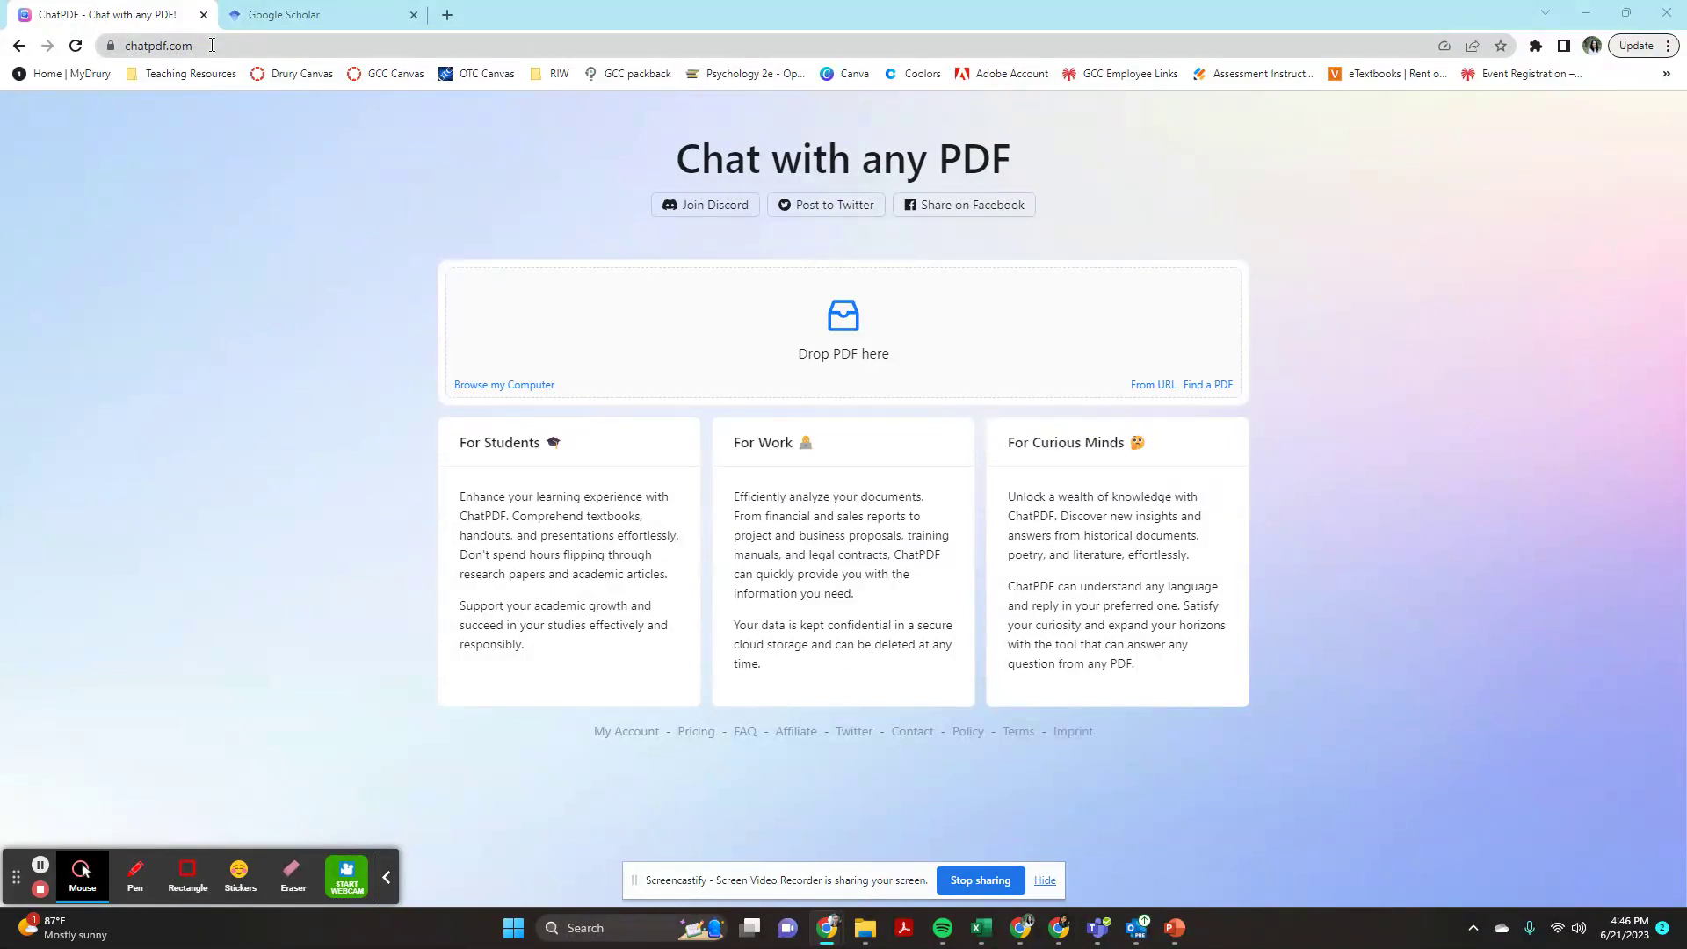
Run the recent Google Scholar search 'jealousy in romantic relationships' and reload its results.
{"action": "left_click", "coordinate": [268, 15]}
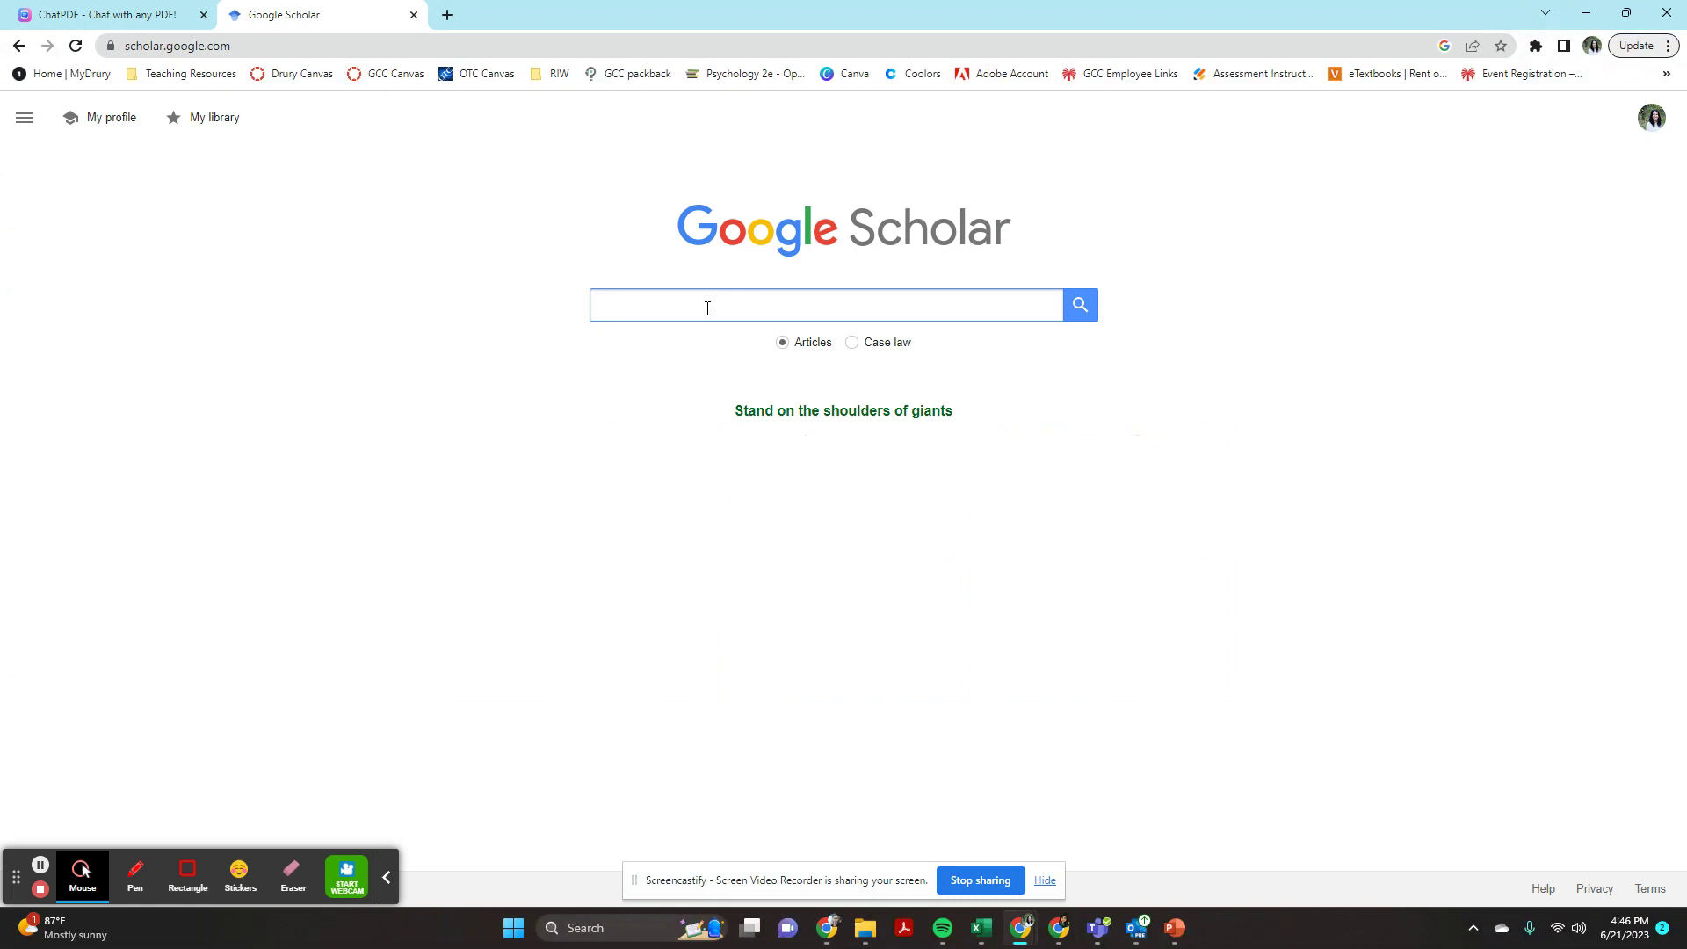
{"action": "left_click", "coordinate": [707, 307]}
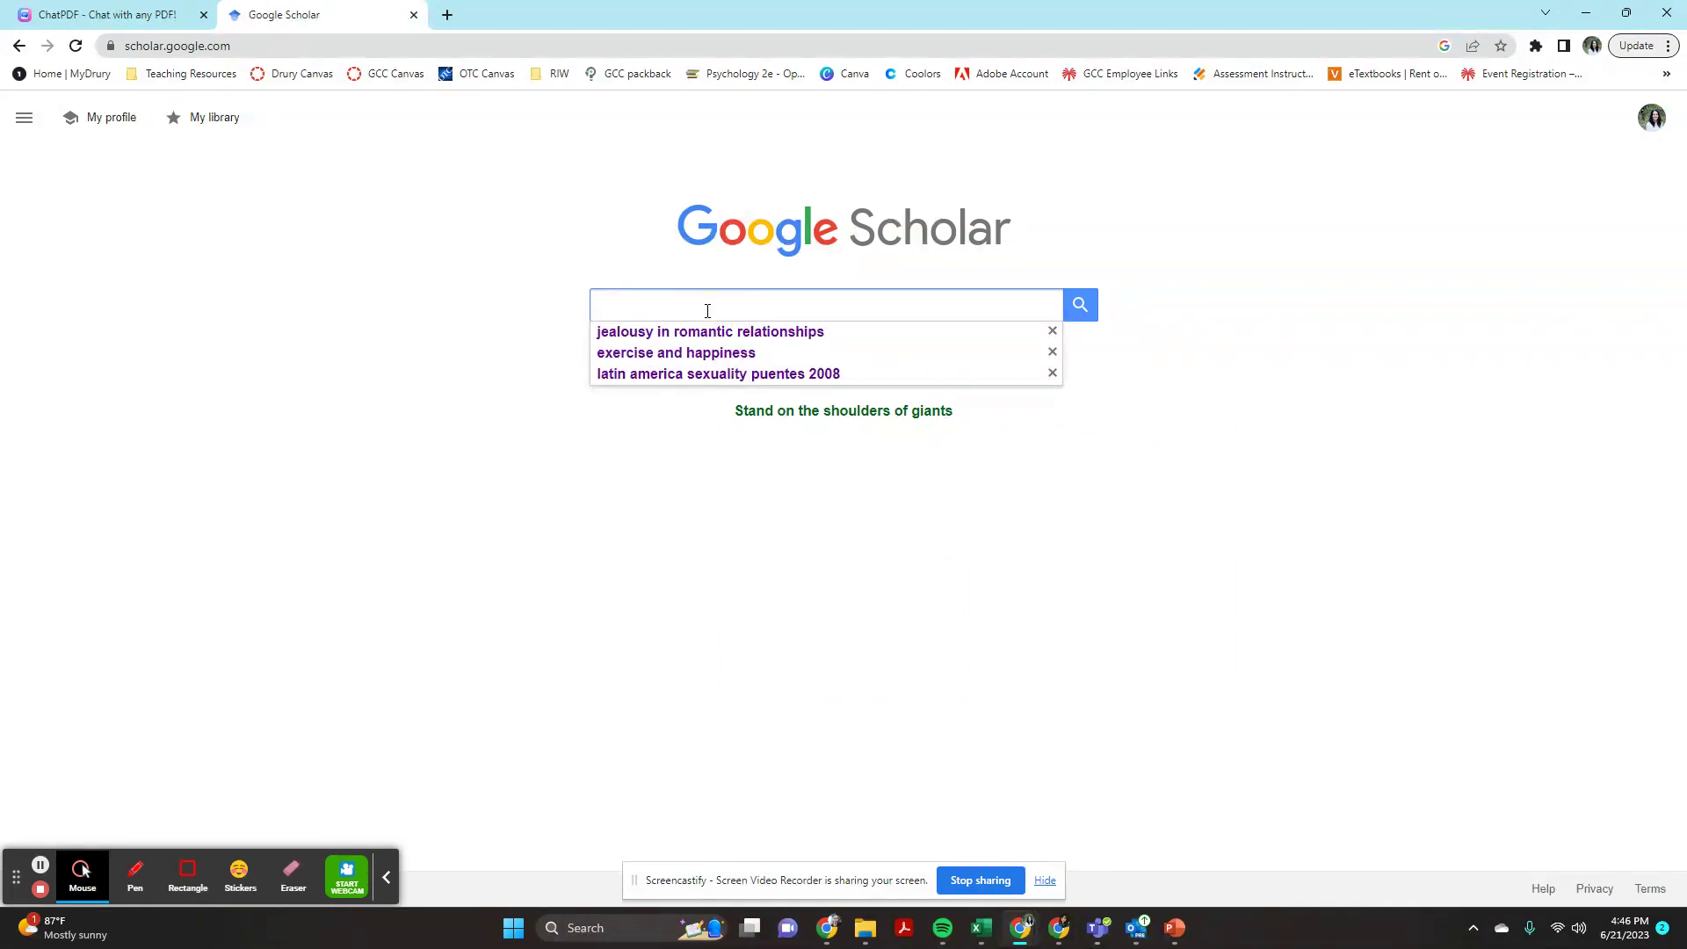
{"action": "left_click", "coordinate": [706, 338]}
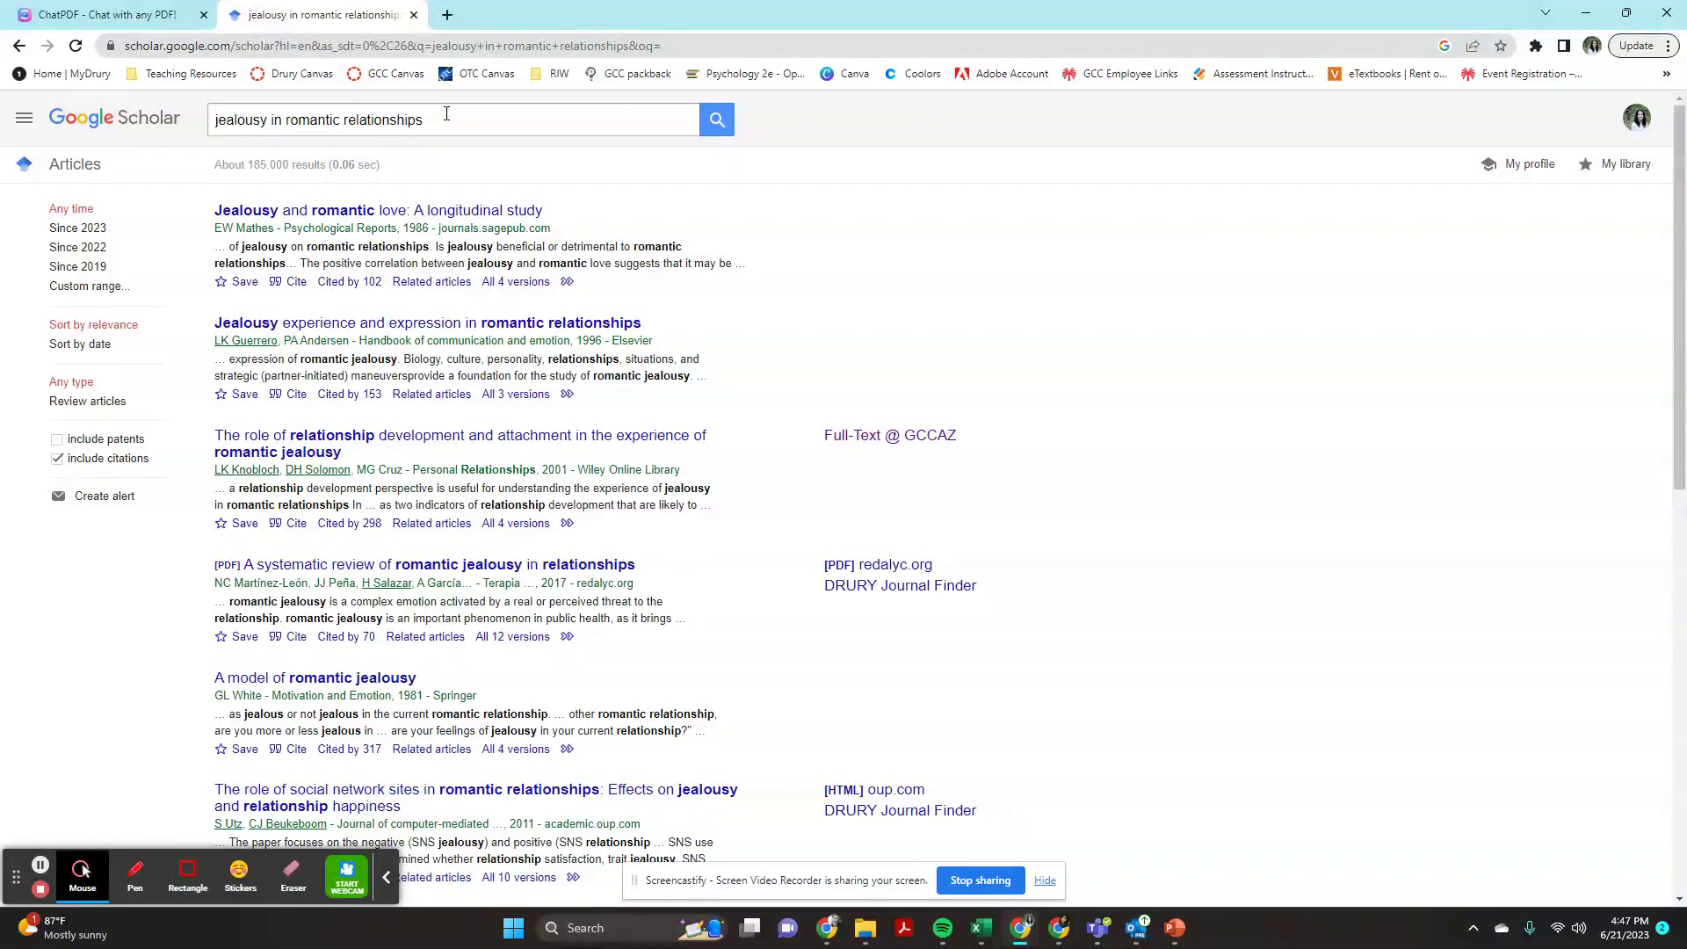
{"action": "left_click", "coordinate": [19, 46]}
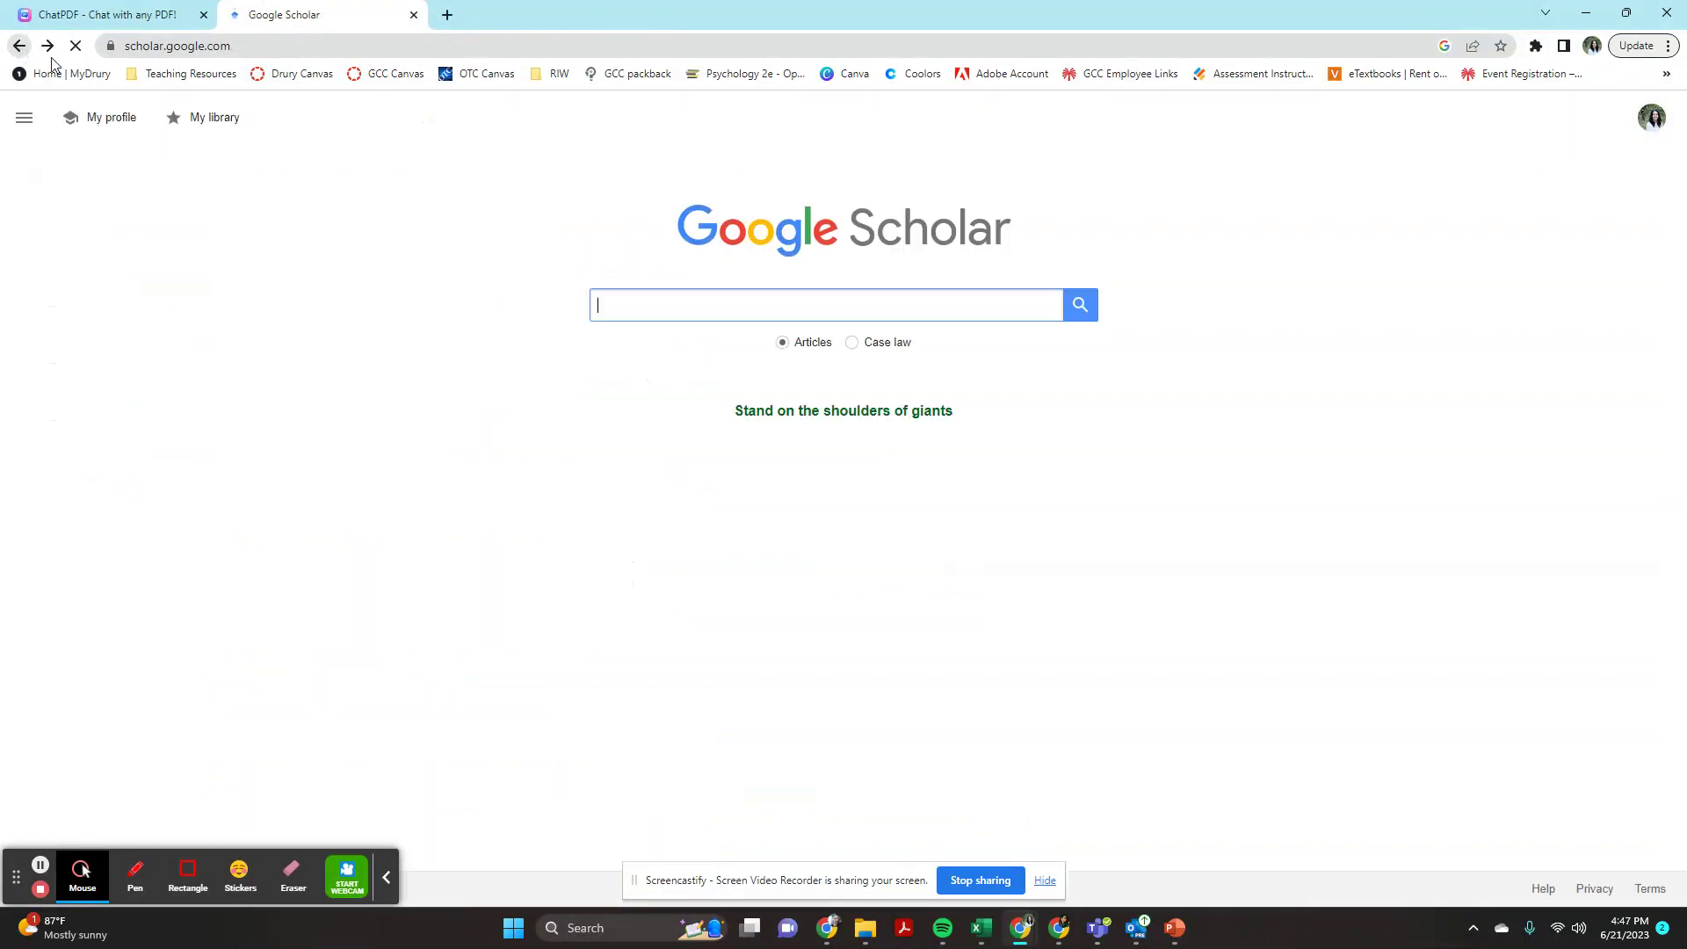
{"action": "left_click", "coordinate": [690, 313]}
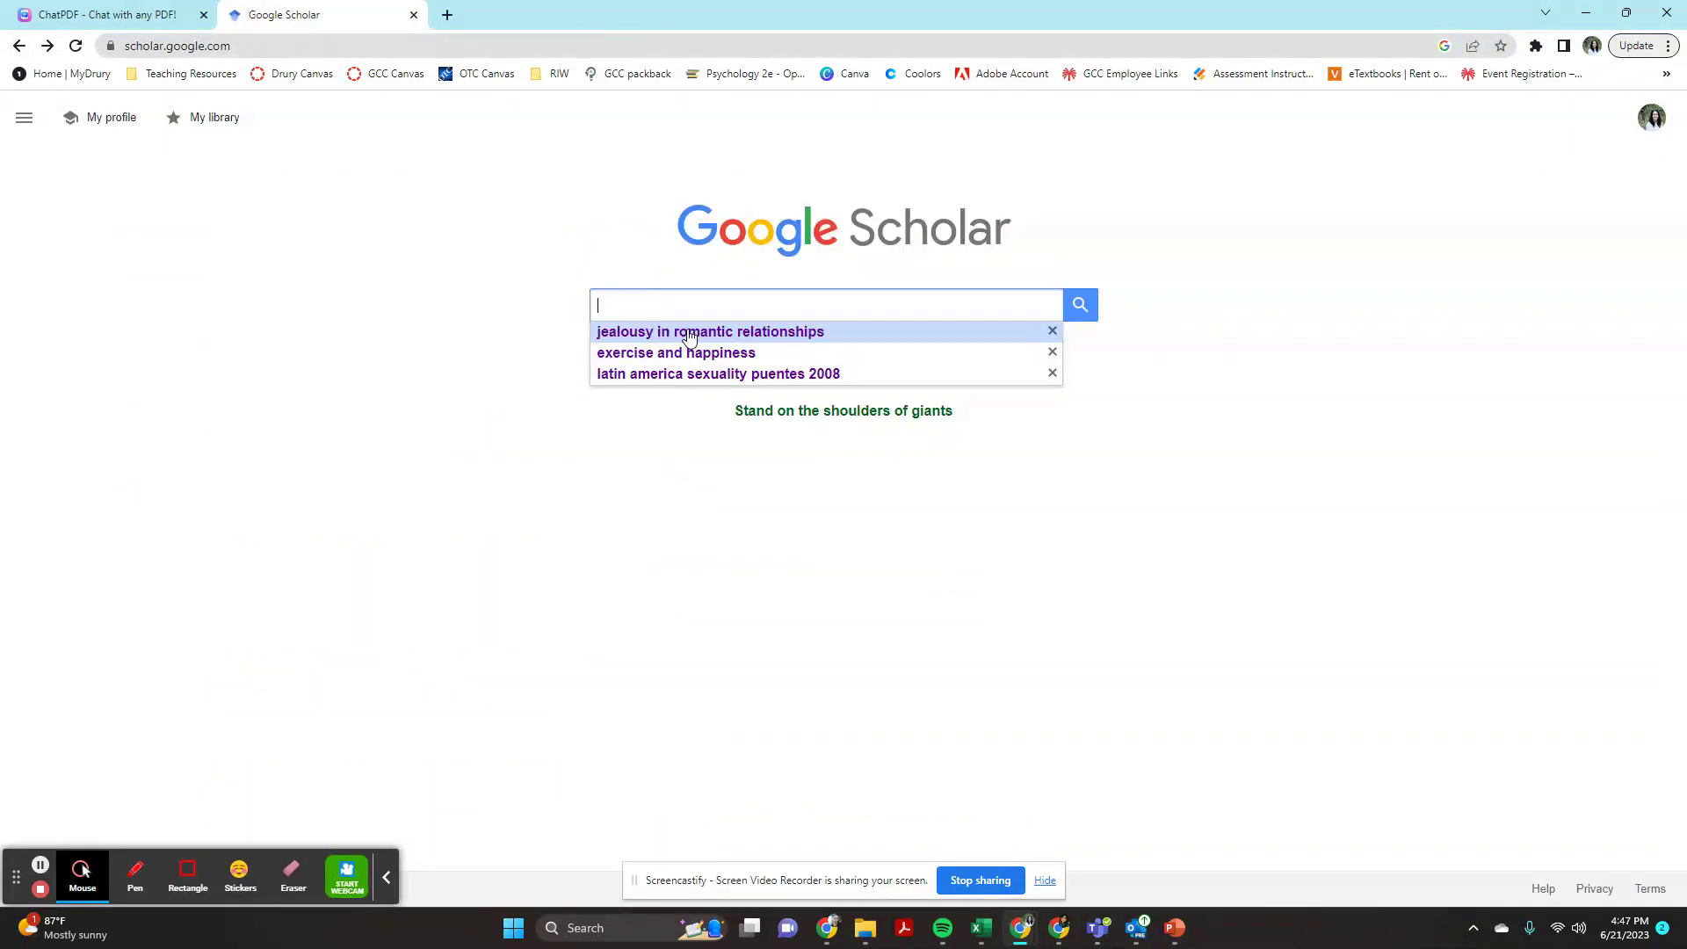
{"action": "left_click", "coordinate": [690, 331]}
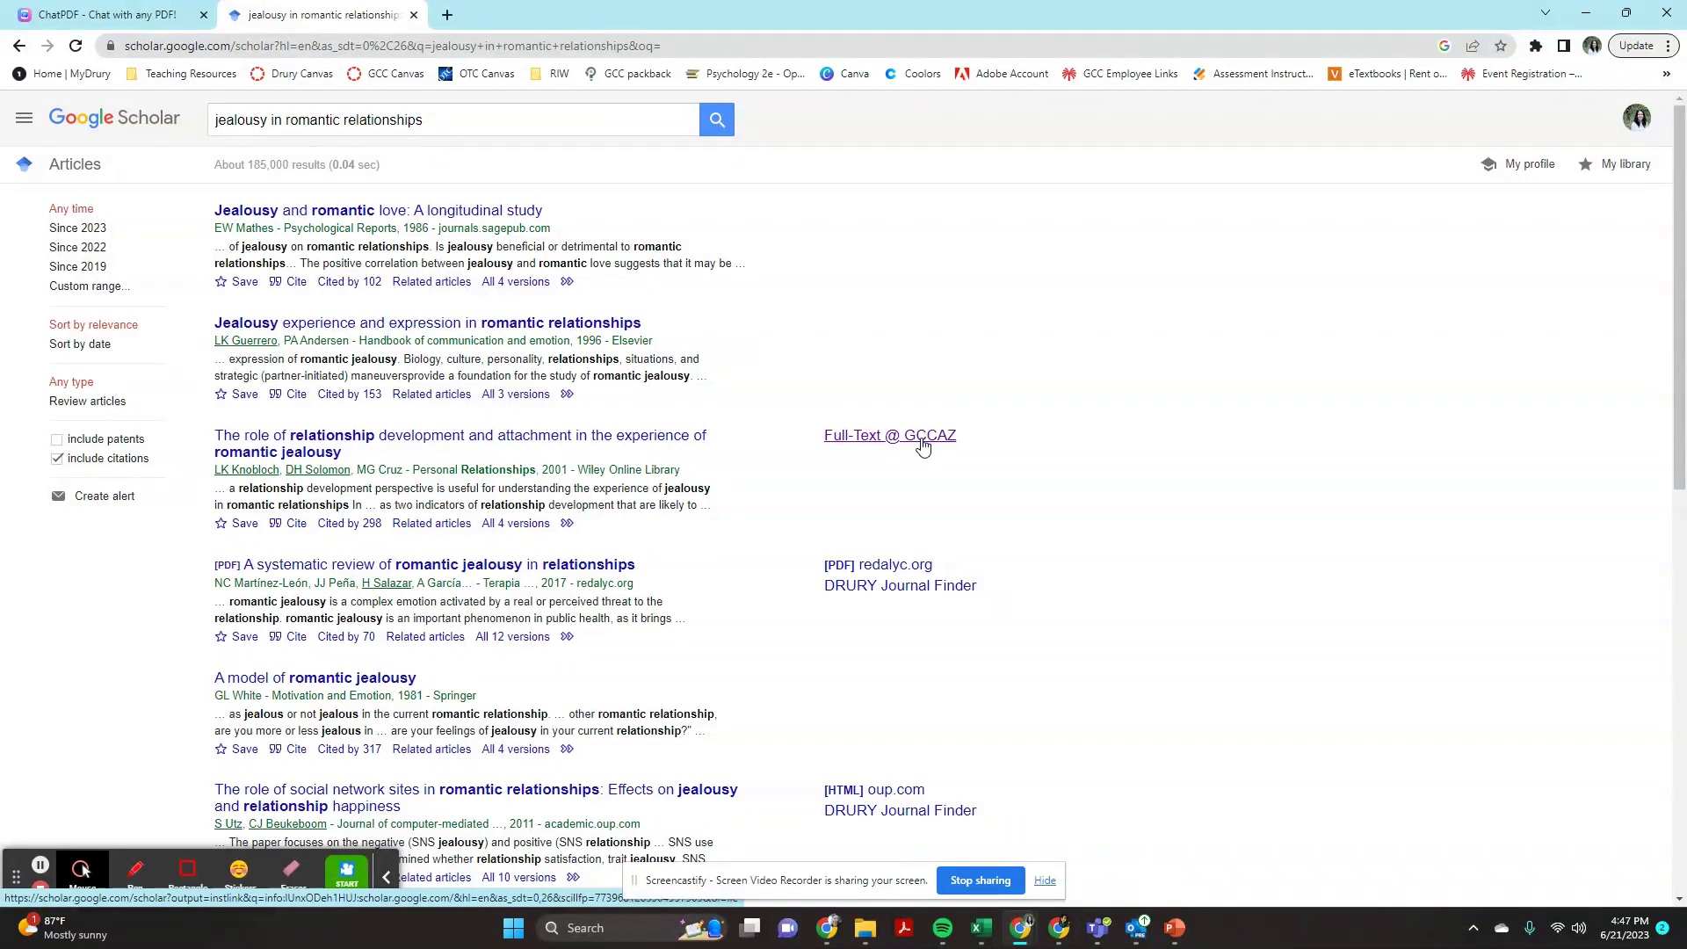
Open the attachment and romantic jealousy article's full-text PDF via Full-Text @ GCCAZ, dismissing the save dialog.
{"action": "left_click", "coordinate": [923, 446]}
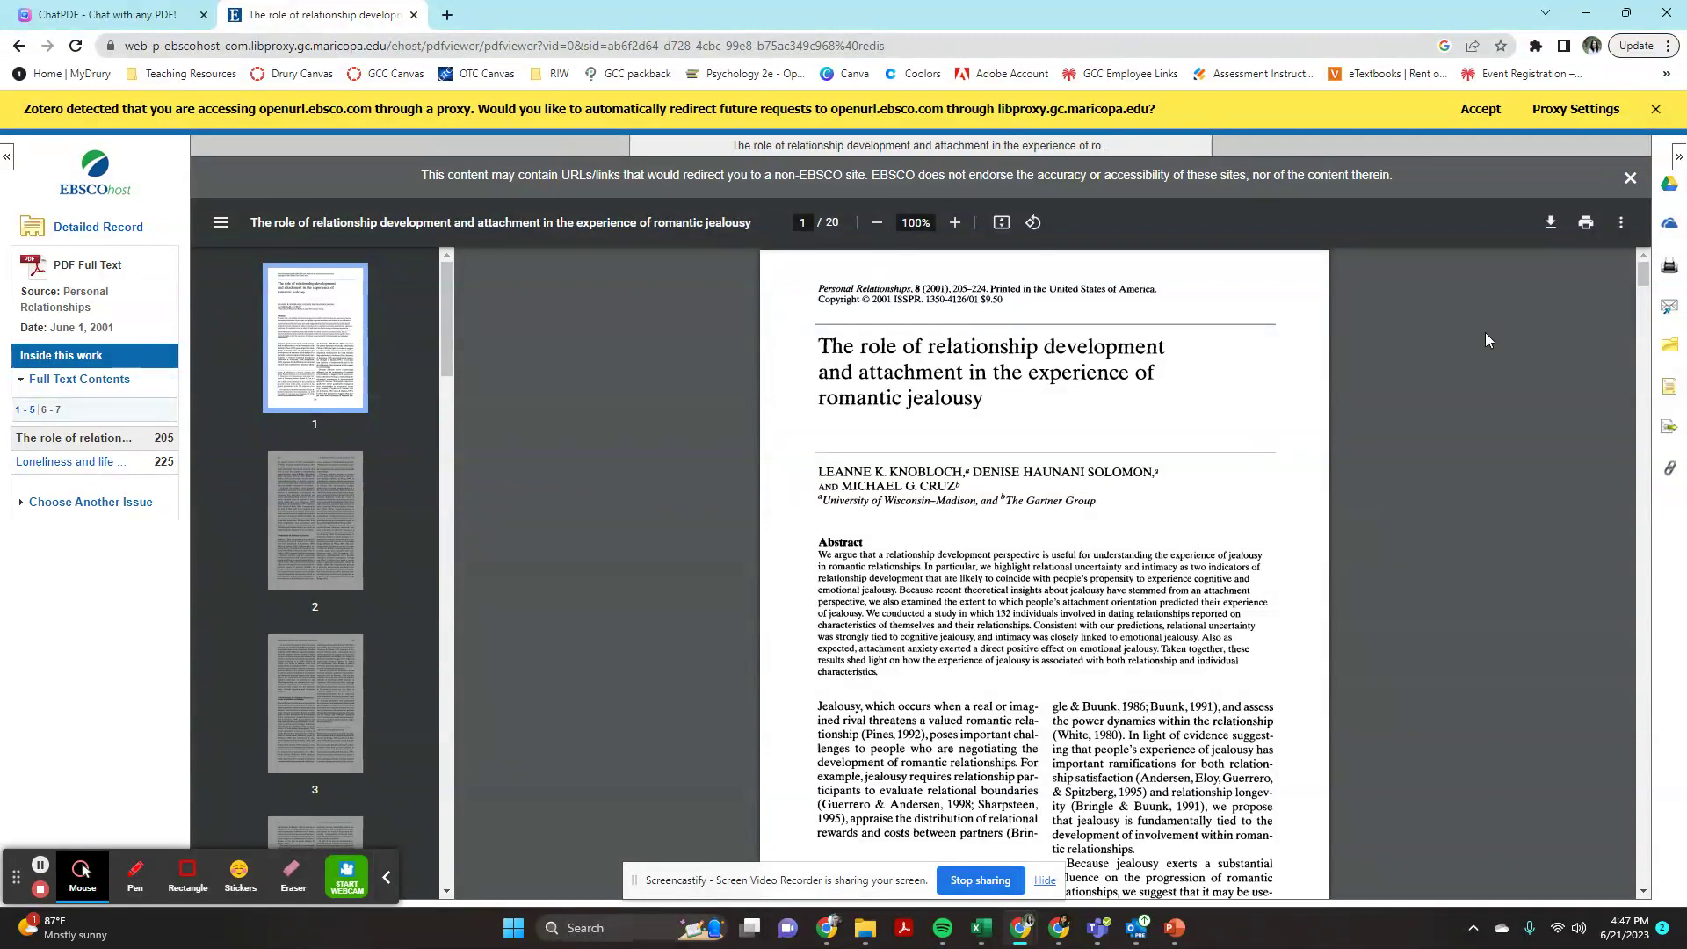
{"action": "left_click", "coordinate": [1552, 225]}
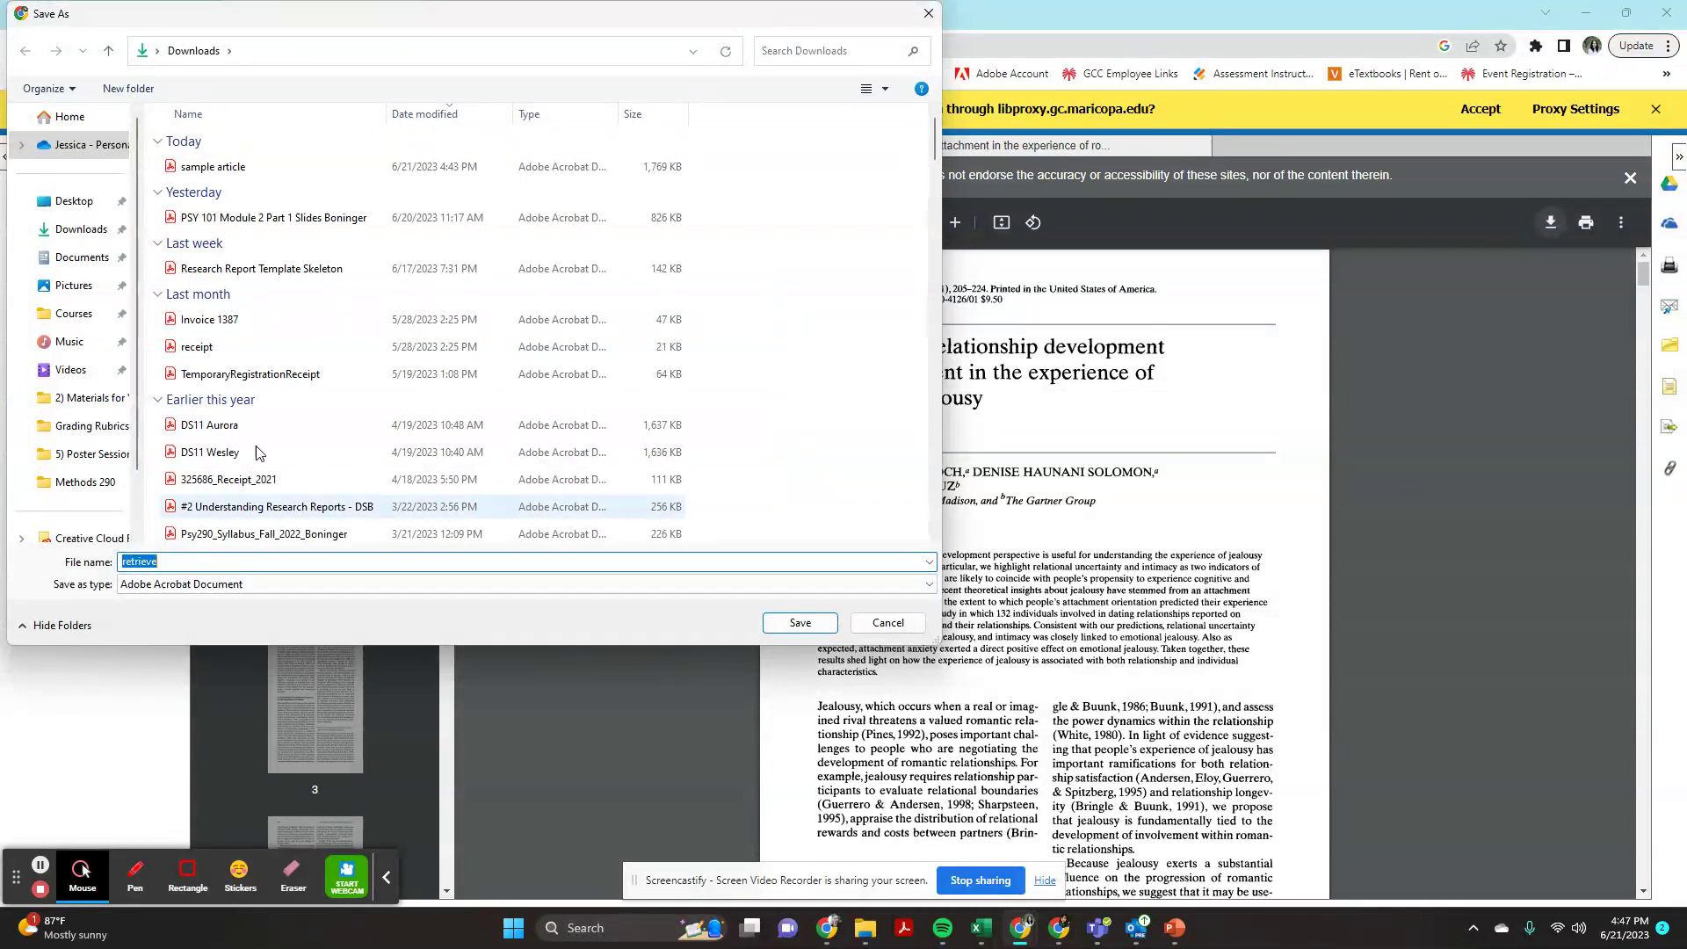
{"action": "left_click", "coordinate": [929, 13]}
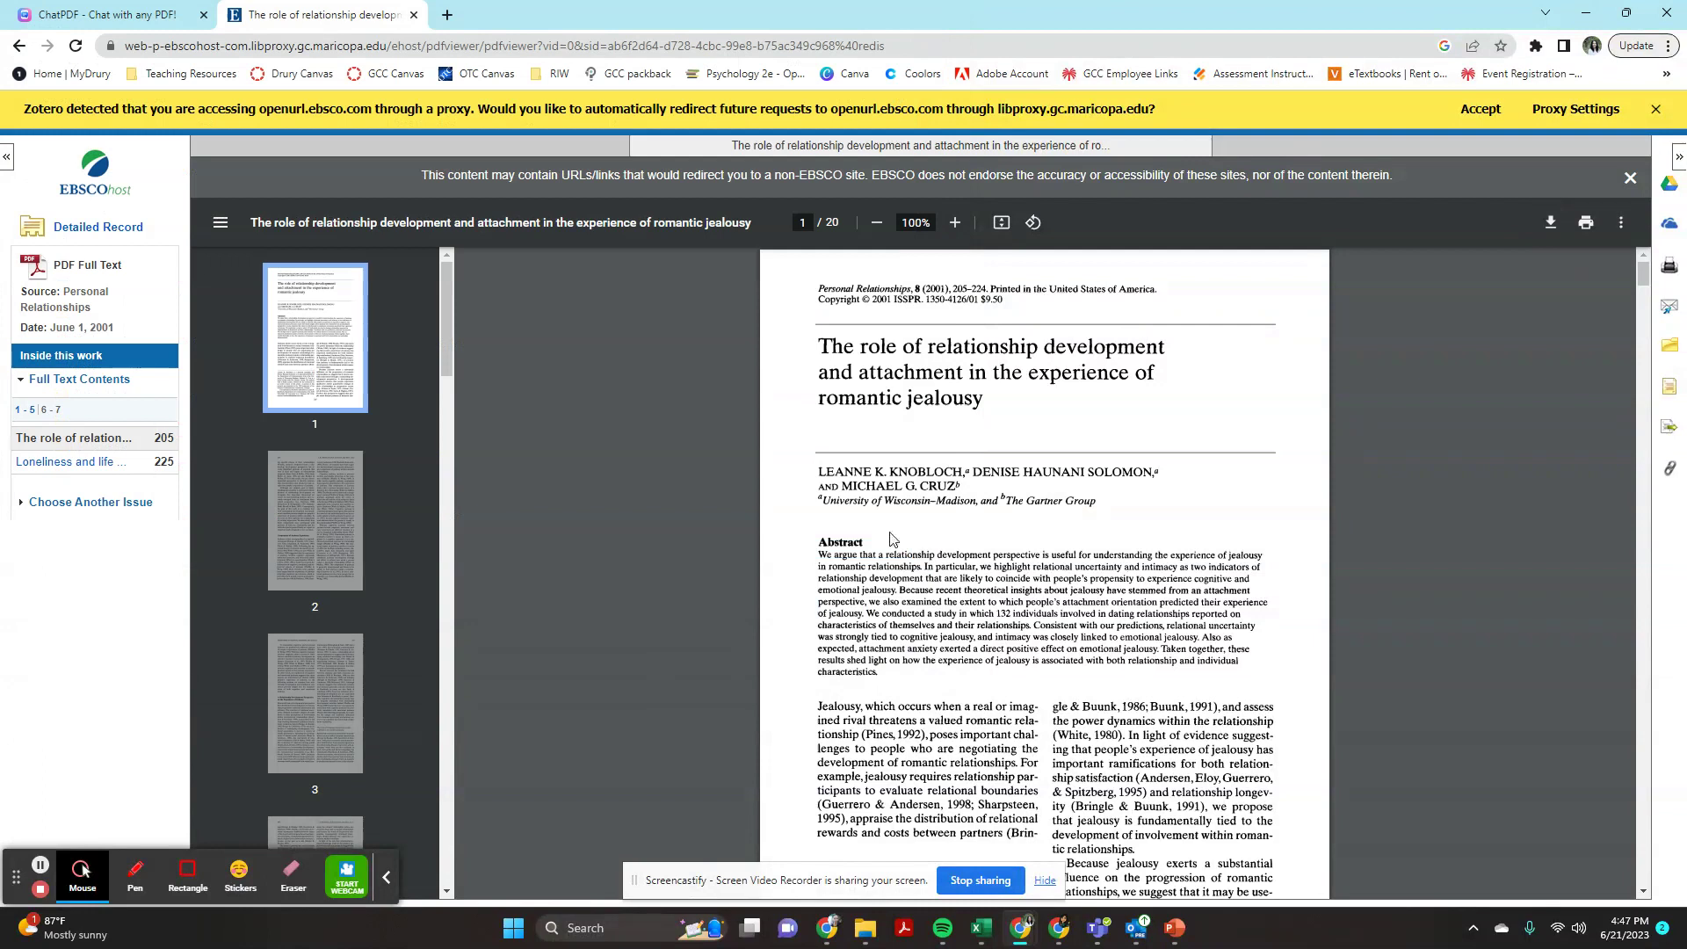
Upload 'sample article' from the Downloads folder to ChatPDF and focus the question box.
{"action": "left_click", "coordinate": [97, 25]}
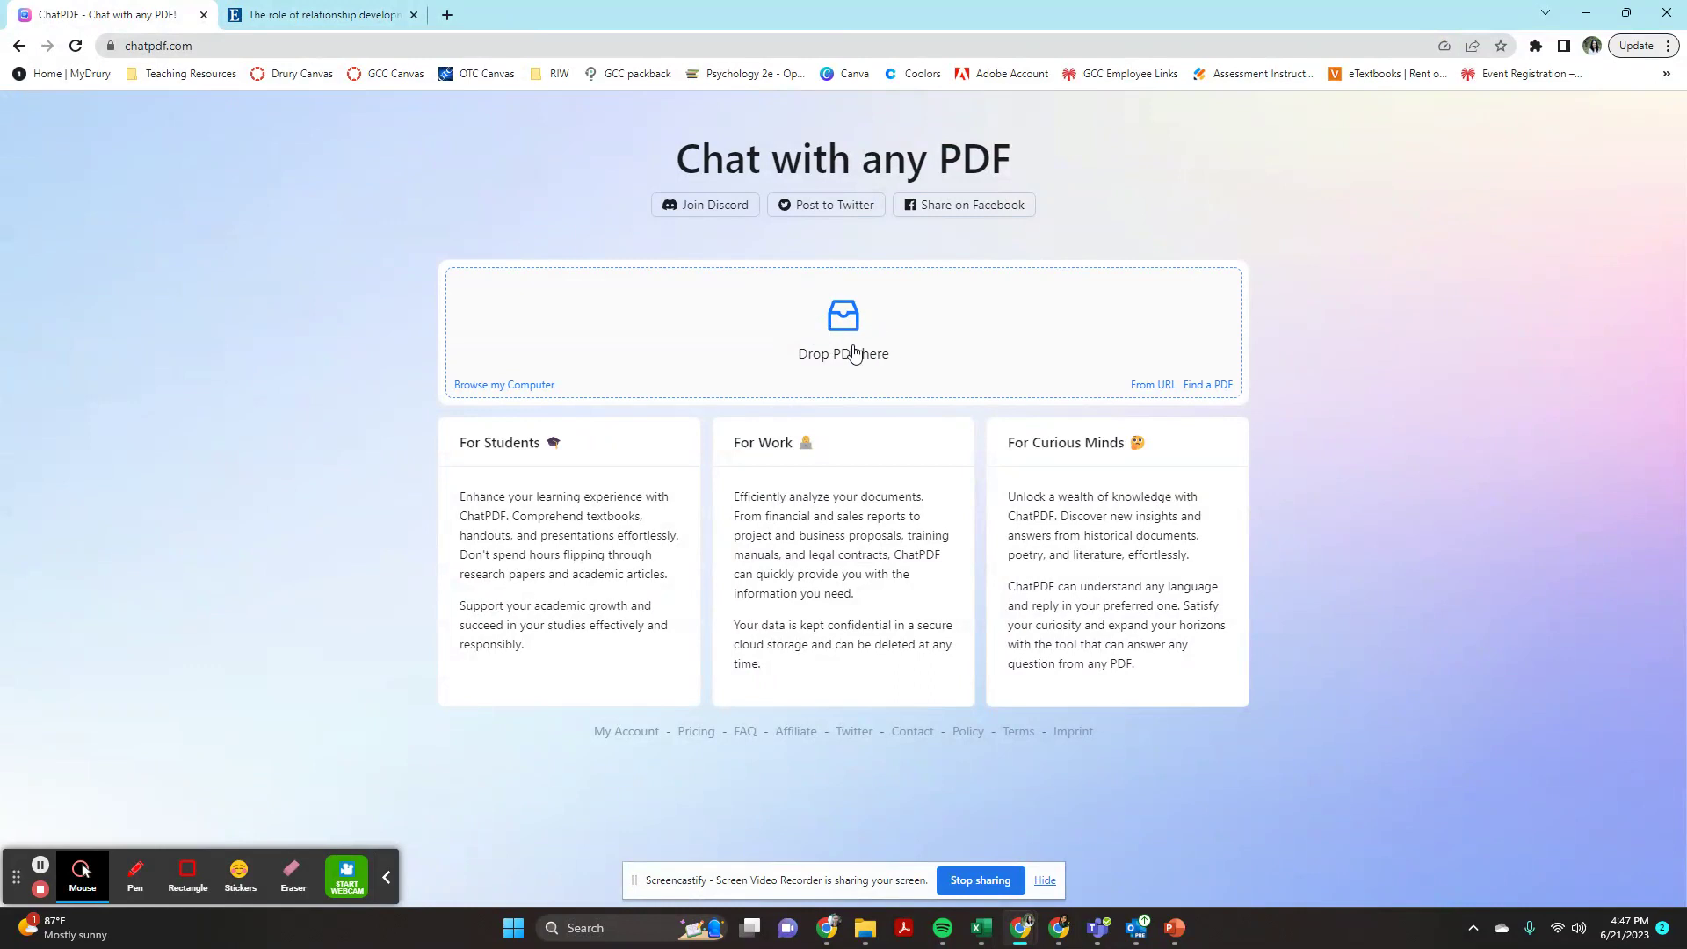
{"action": "left_click", "coordinate": [904, 348]}
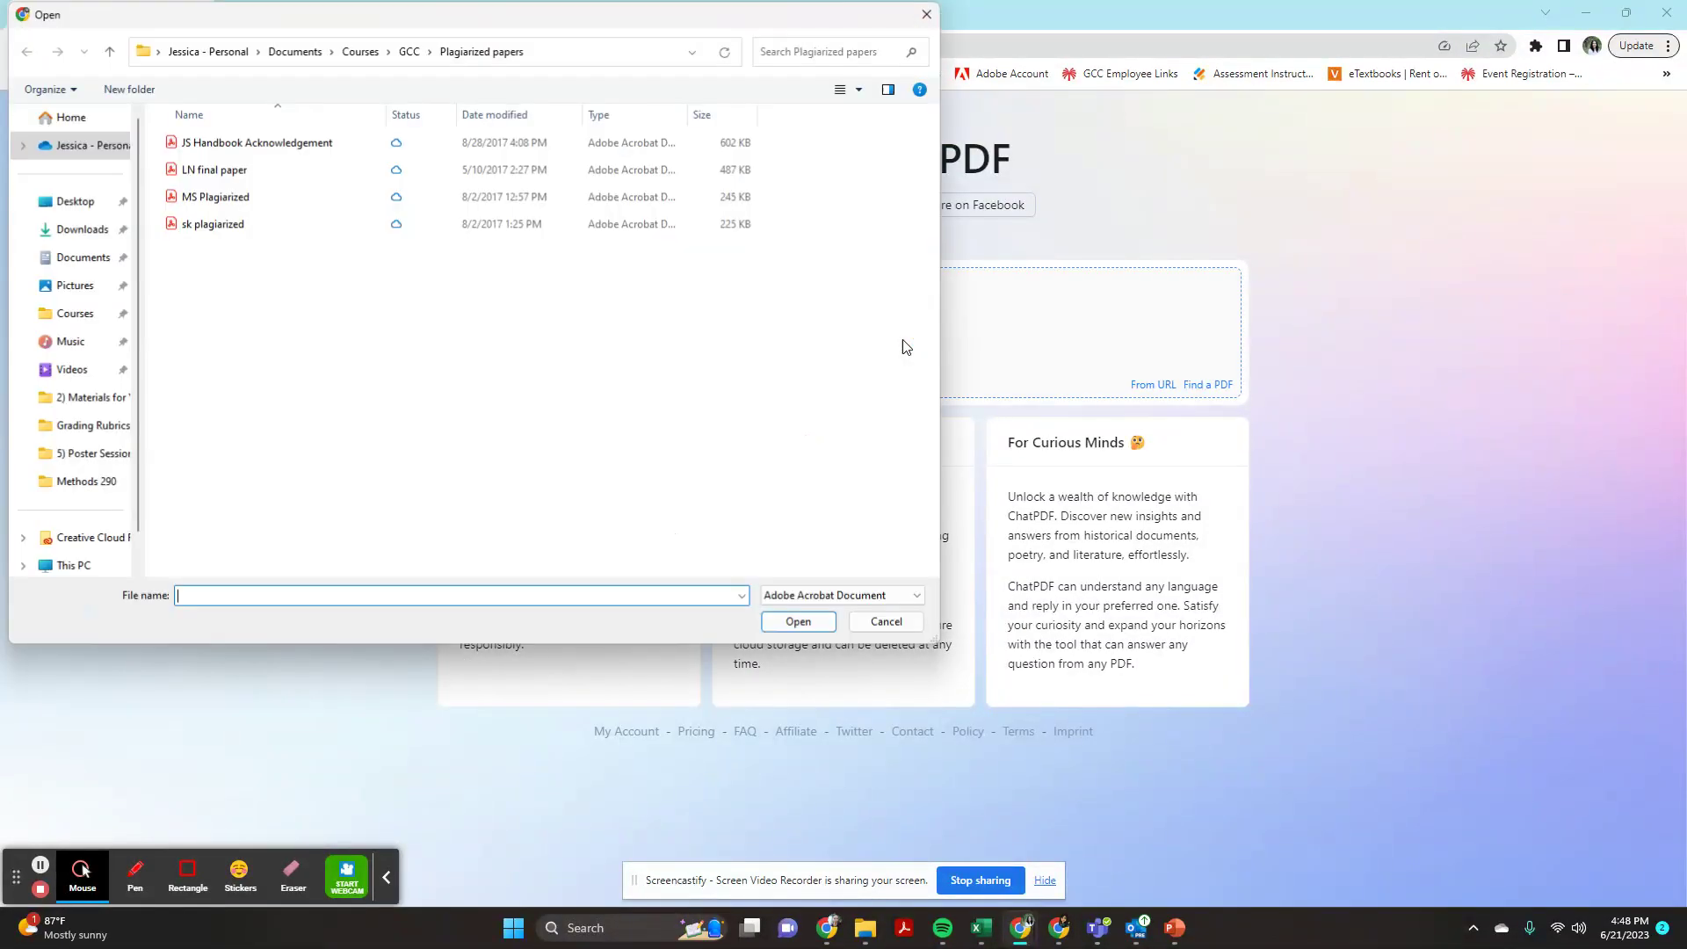
{"action": "left_click", "coordinate": [77, 230]}
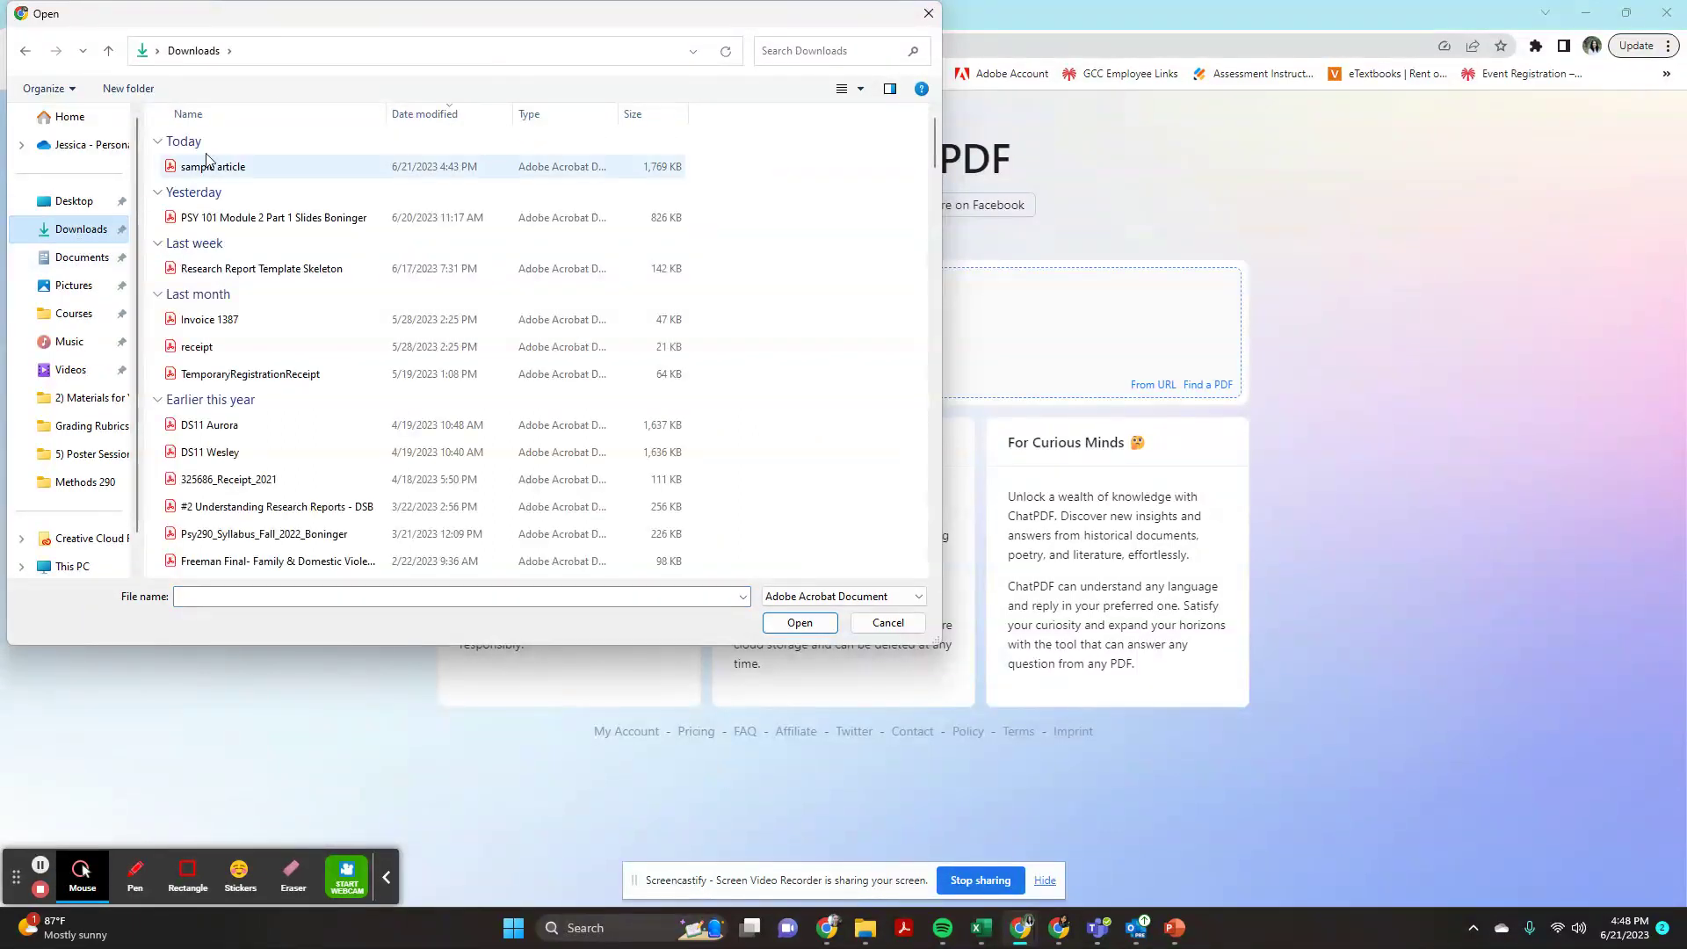
{"action": "double_click", "coordinate": [211, 171]}
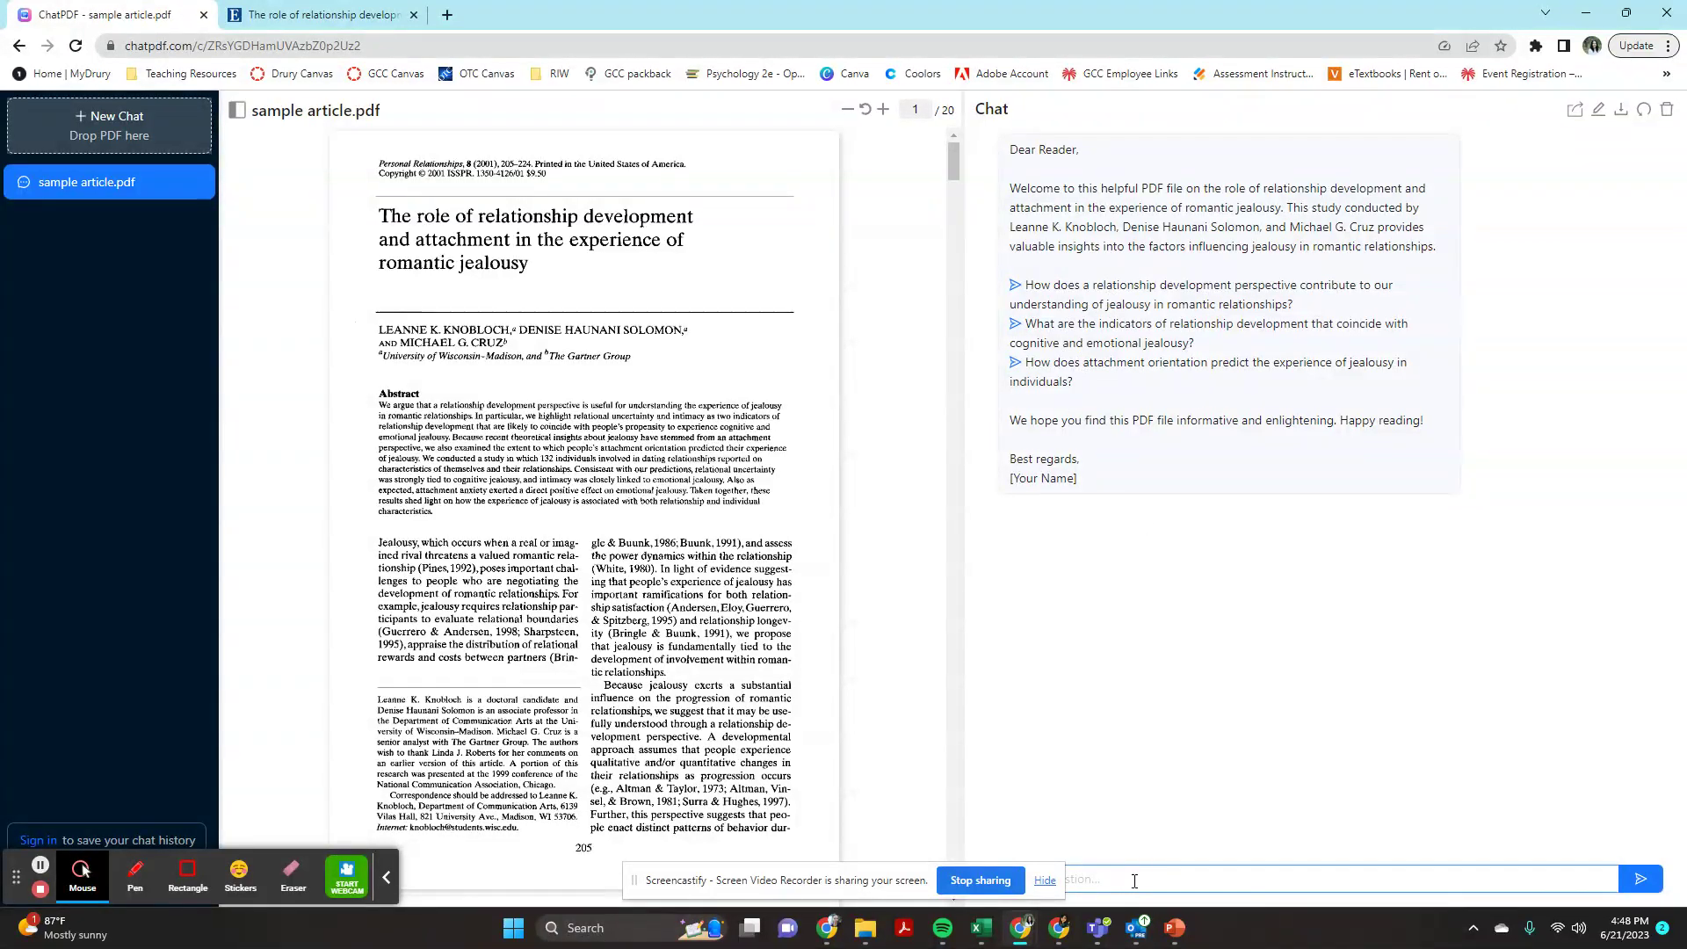
{"action": "left_click_drag", "start_coordinate": [627, 881], "coordinate": [2, 774]}
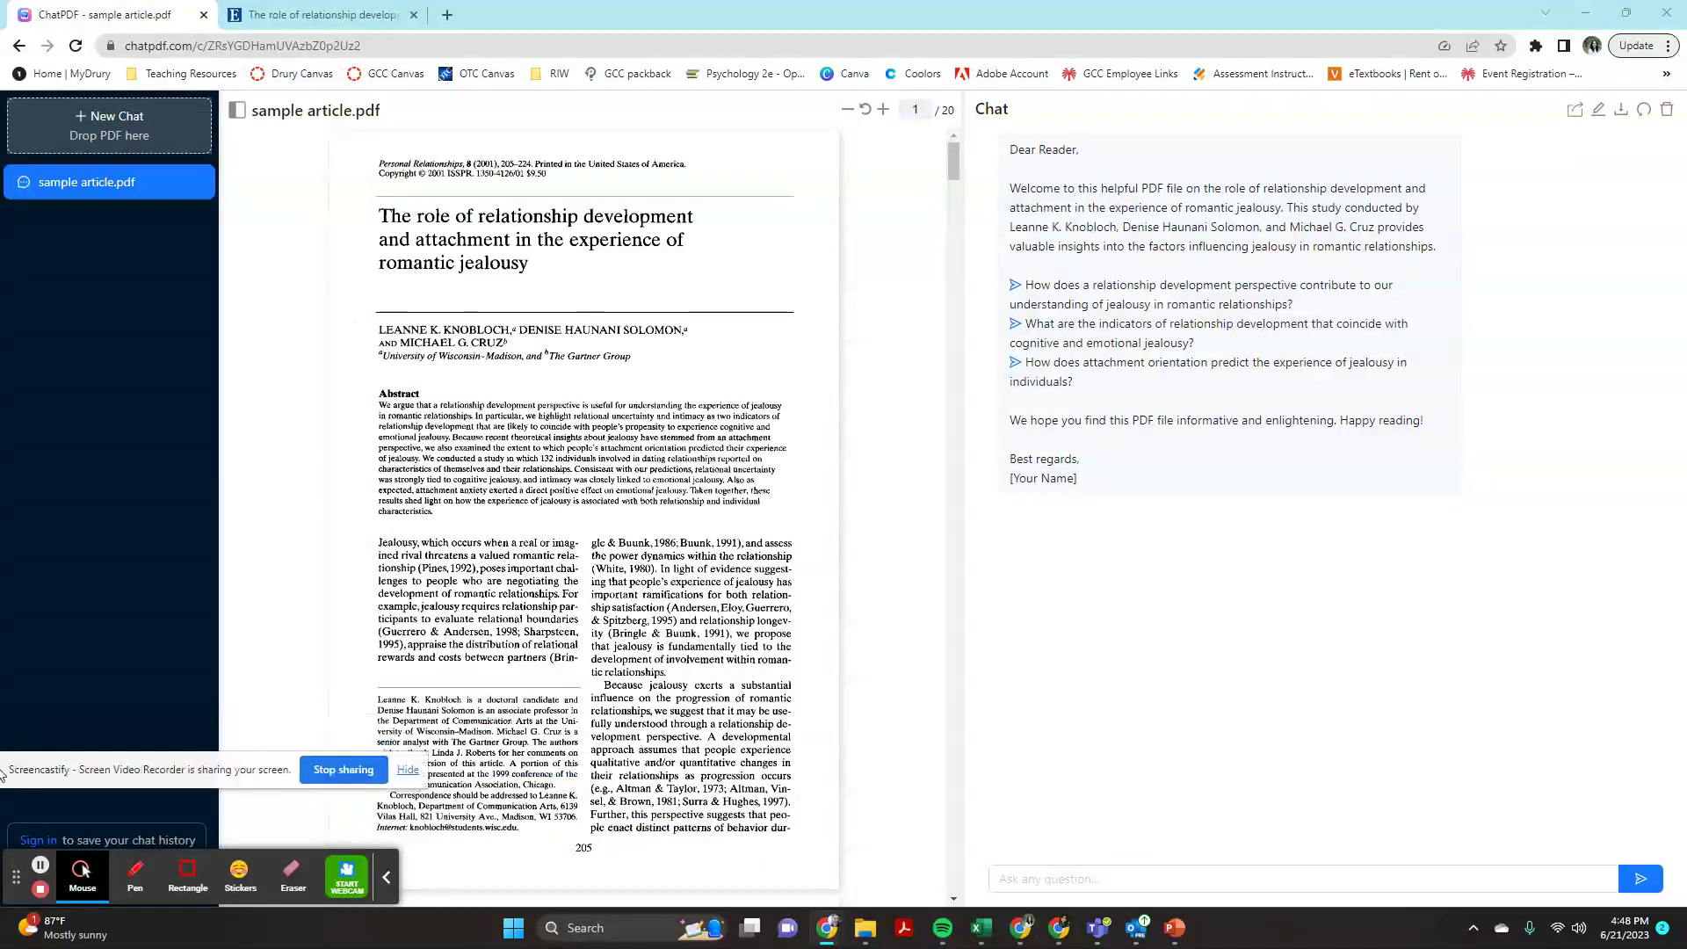
{"action": "left_click", "coordinate": [1191, 878]}
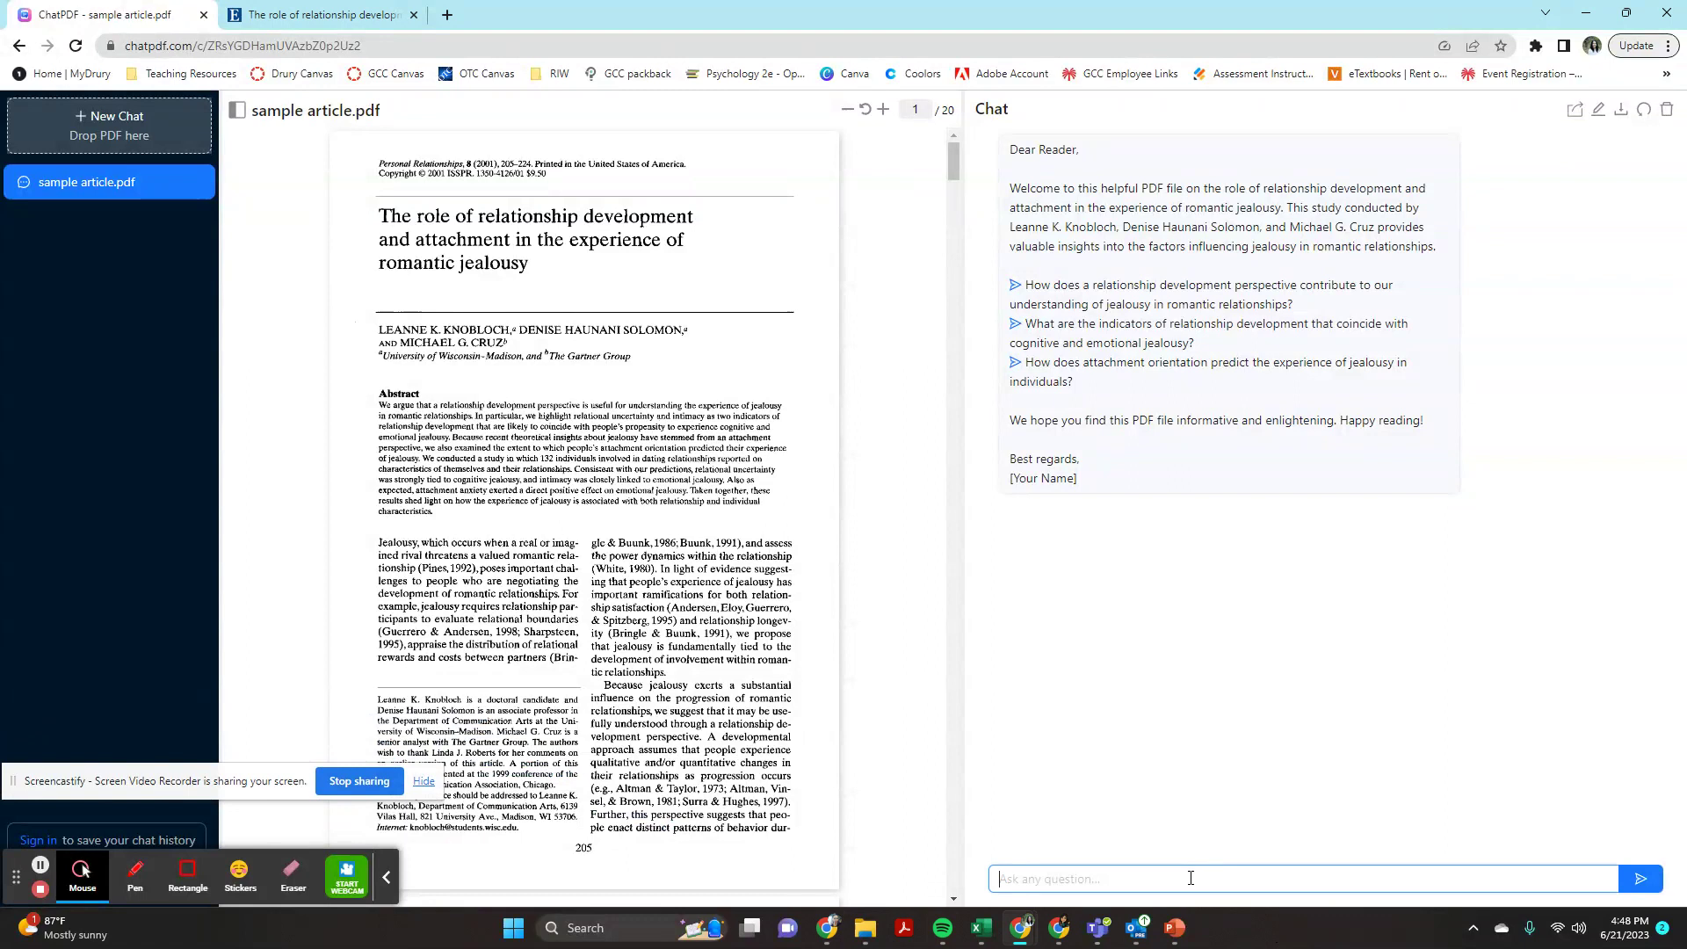
Ask 'what were the significant findings in this study?' and view cited page 17.
{"action": "type", "text": "what were the significant findings in this study?"}
{"action": "key", "text": "Return"}
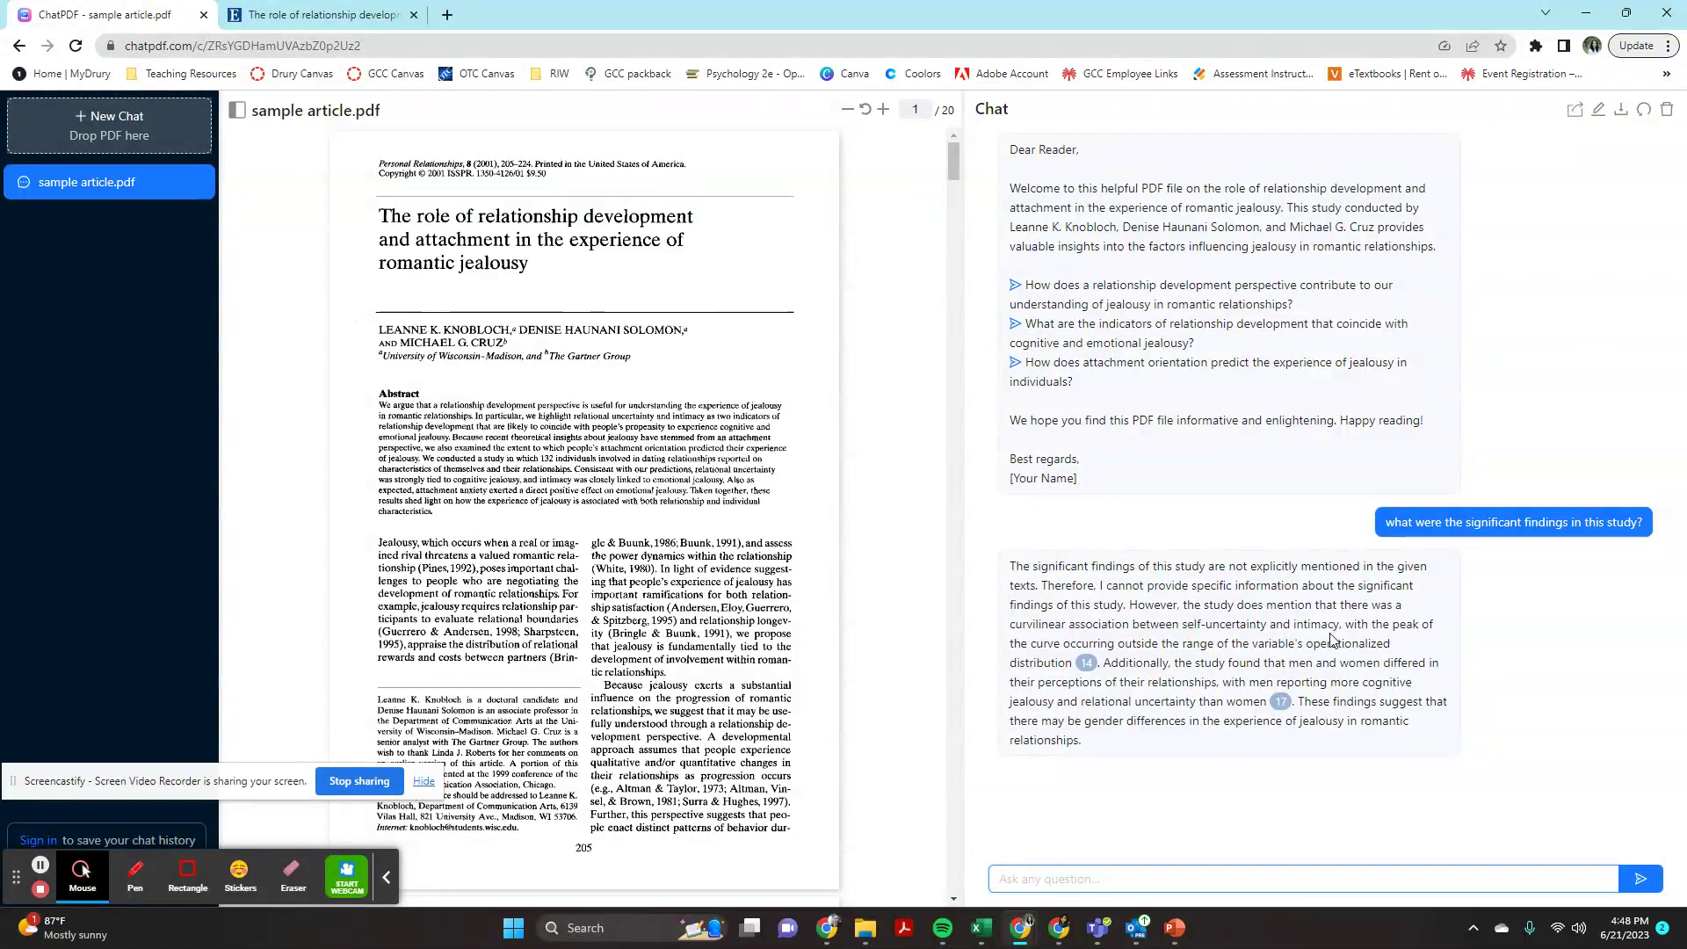
{"action": "left_click", "coordinate": [1281, 703]}
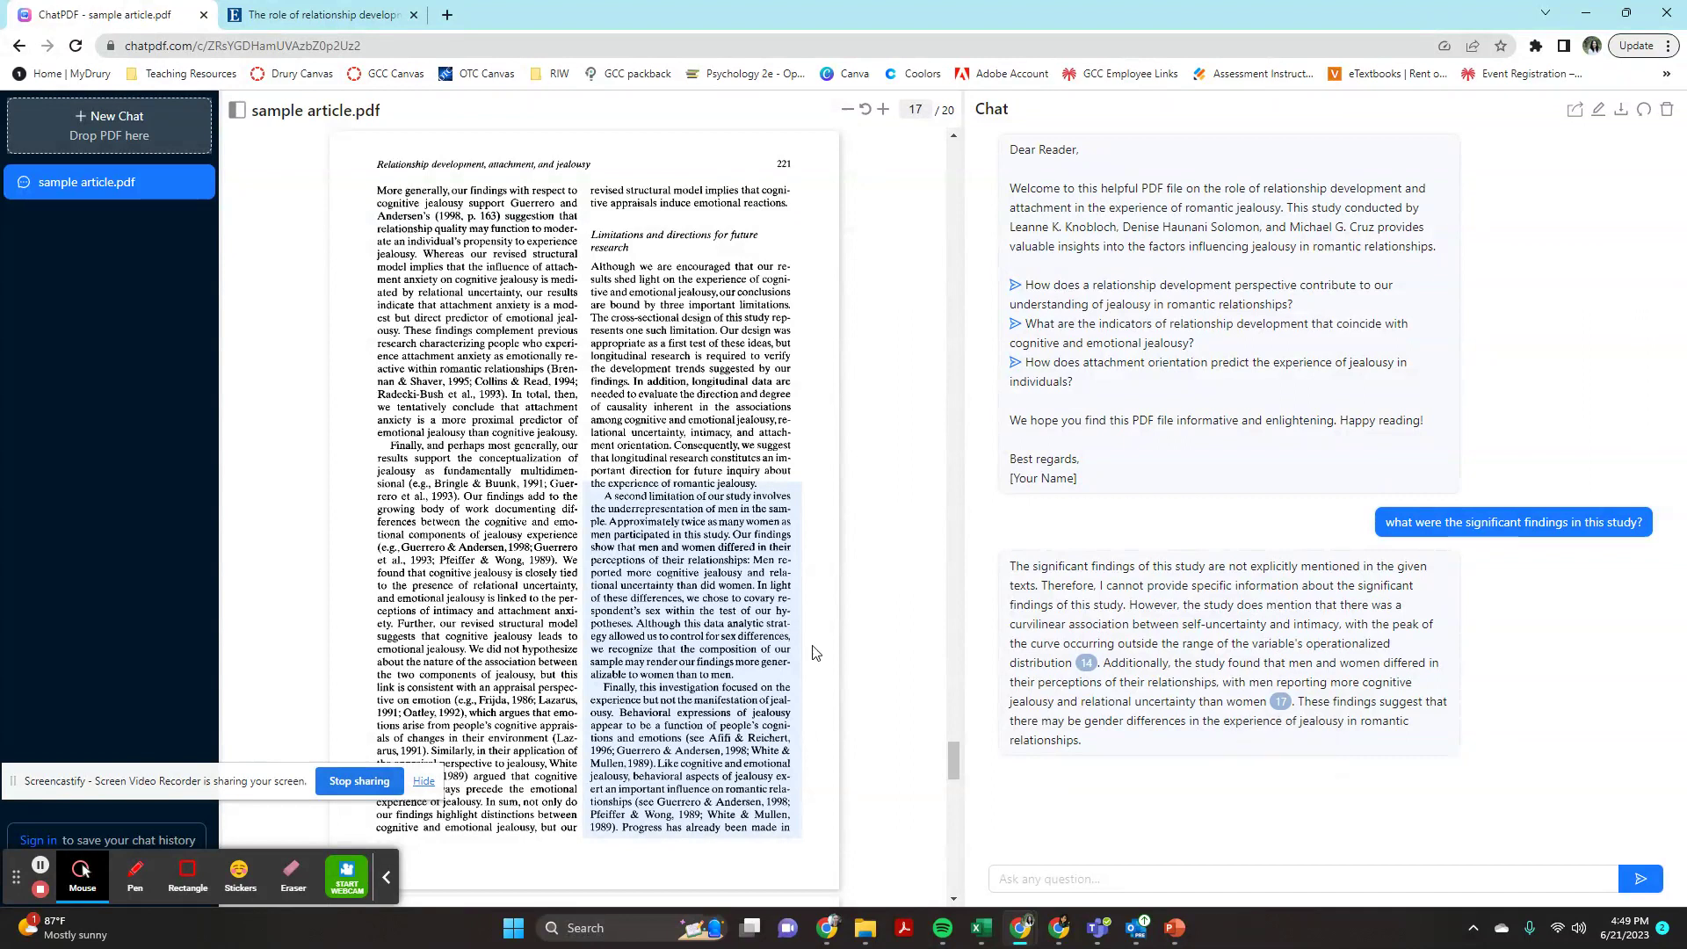
Ask 'what were the key results of this study?' and view cited pages 15 and 10.
{"action": "left_click", "coordinate": [1129, 881]}
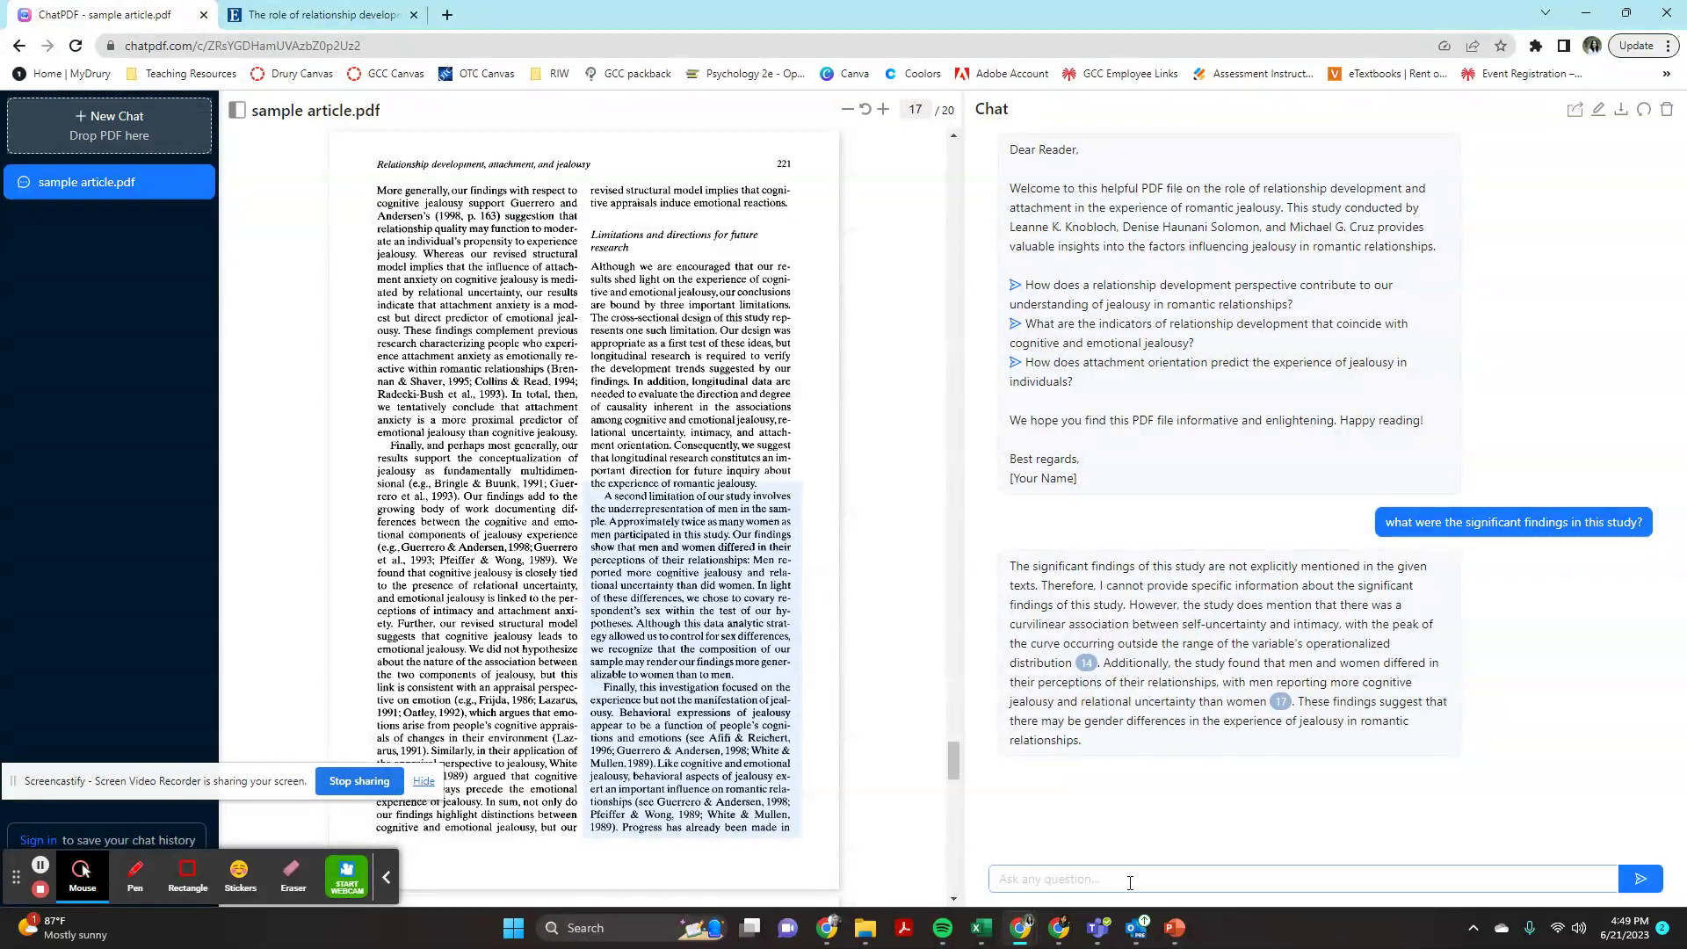
{"action": "type", "text": "what were the key results of this stu"}
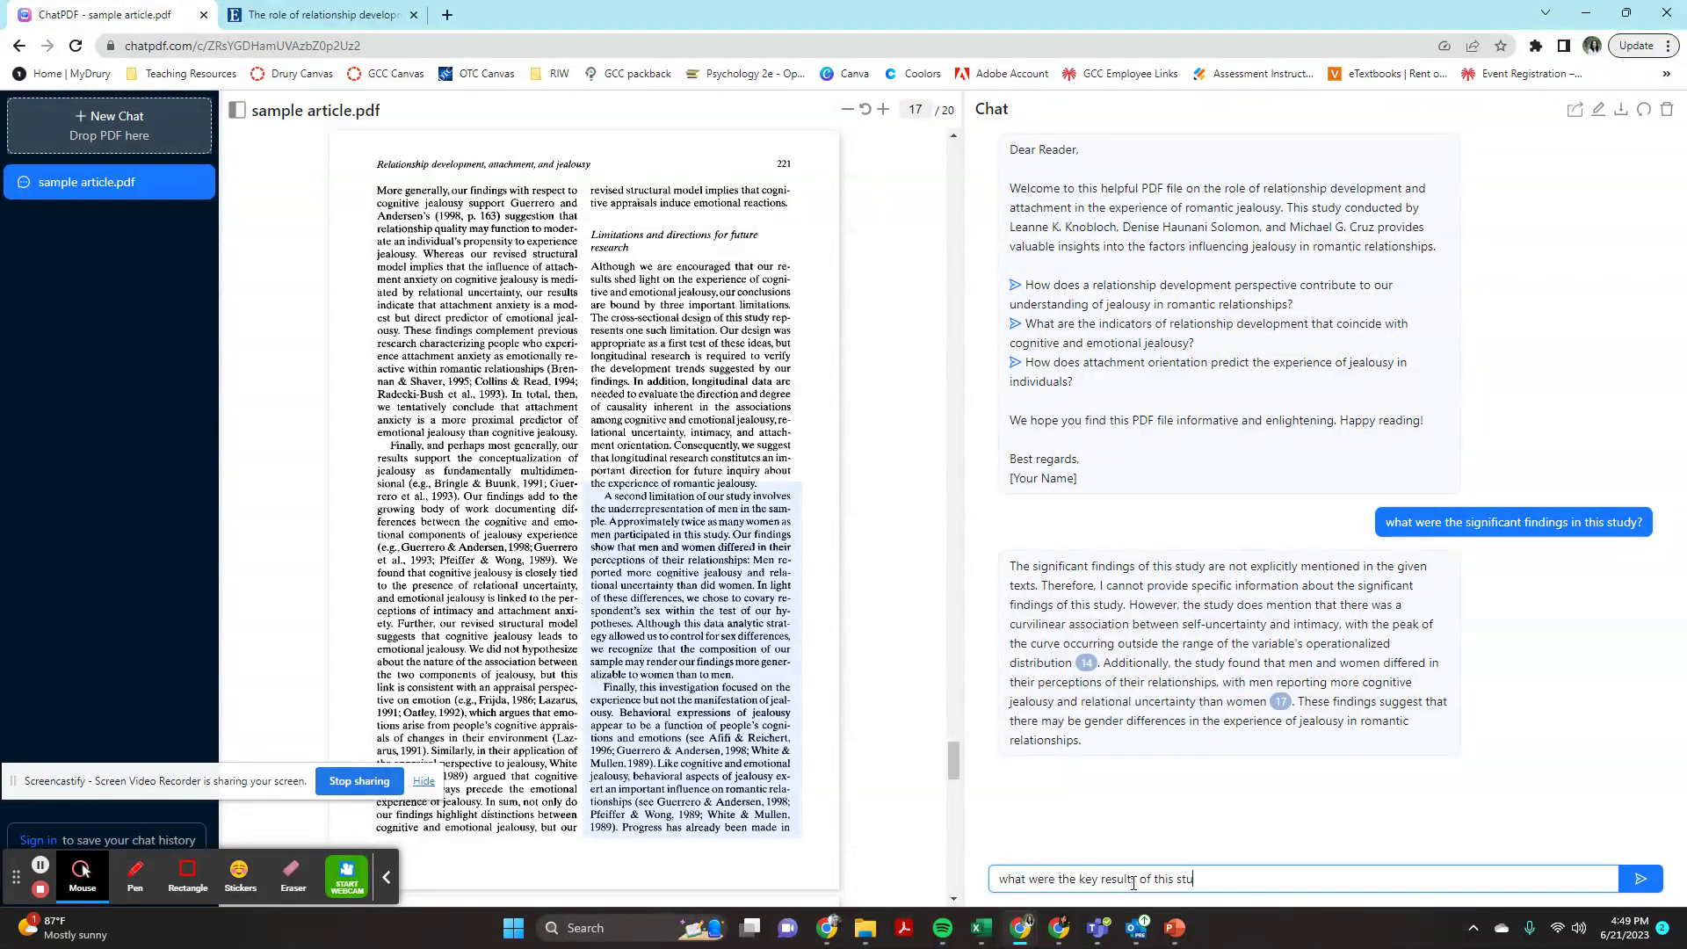
{"action": "type", "text": "dy?"}
{"action": "key", "text": "Return"}
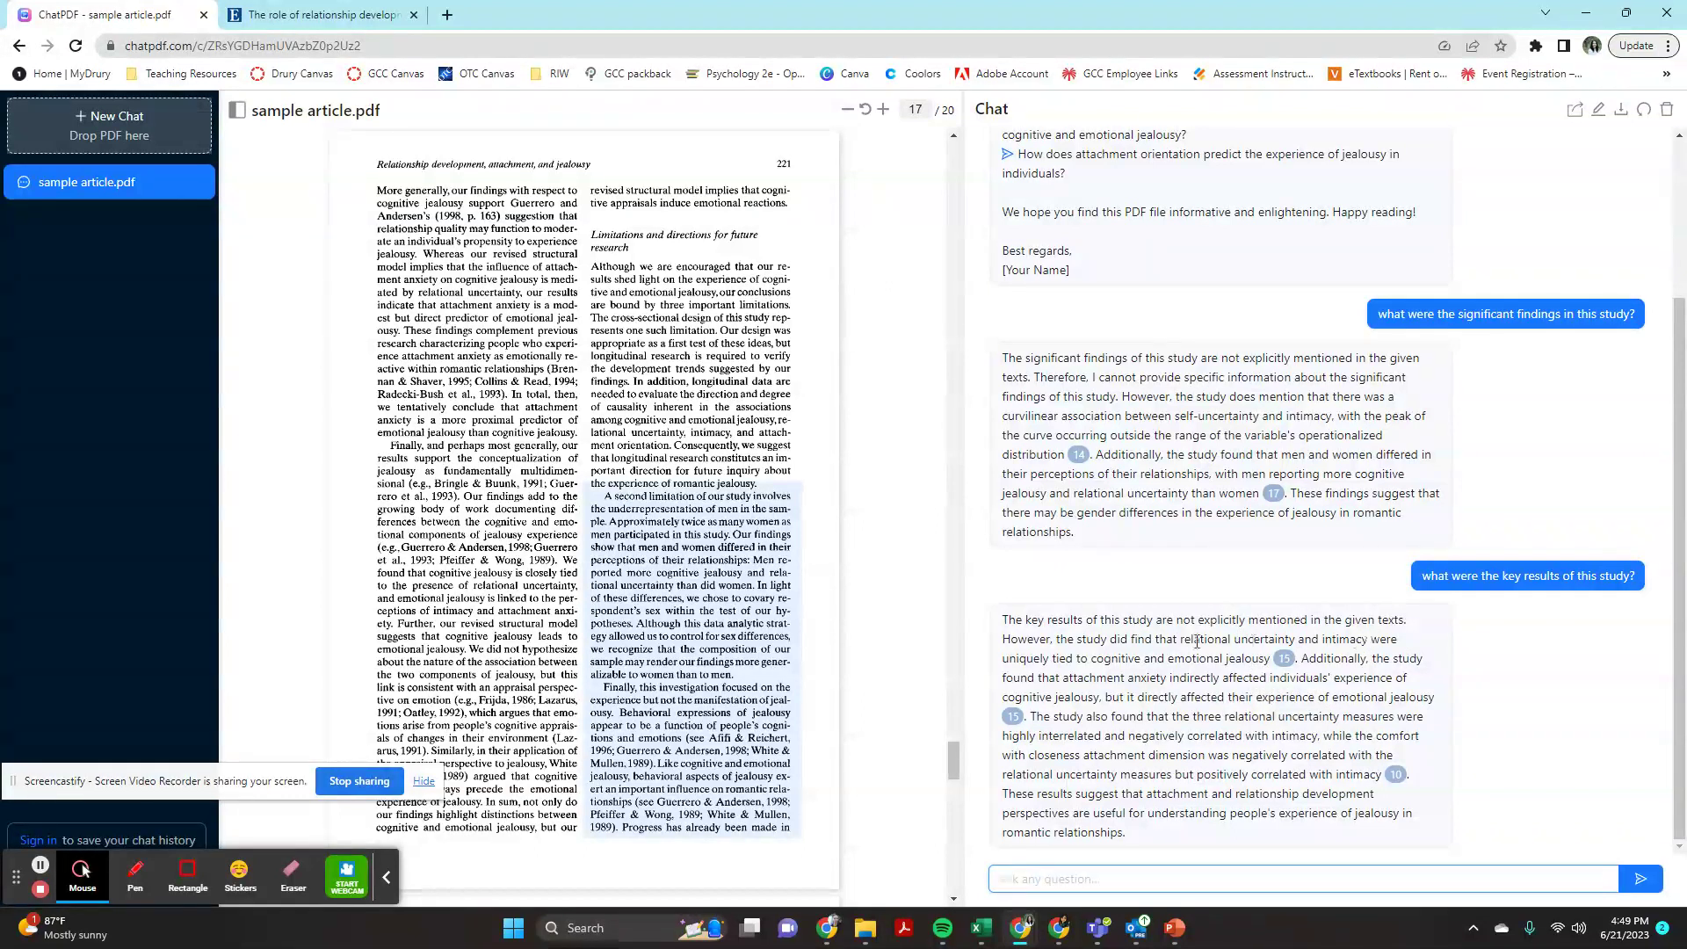
{"action": "left_click", "coordinate": [1283, 659]}
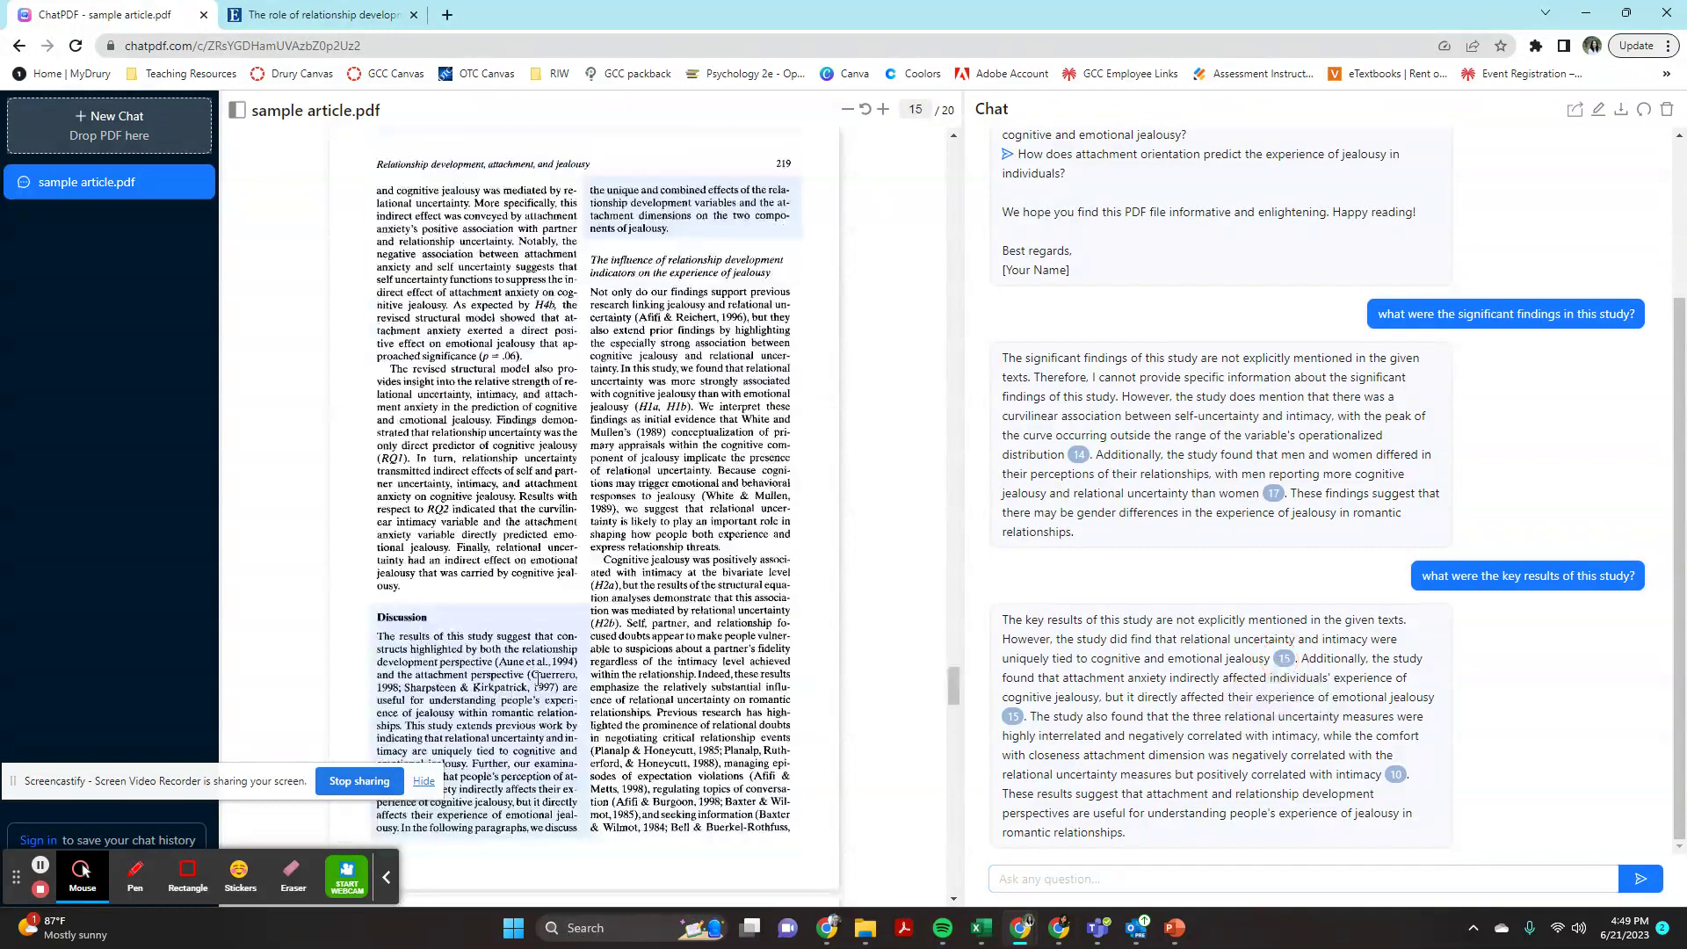
{"action": "left_click", "coordinate": [1397, 776]}
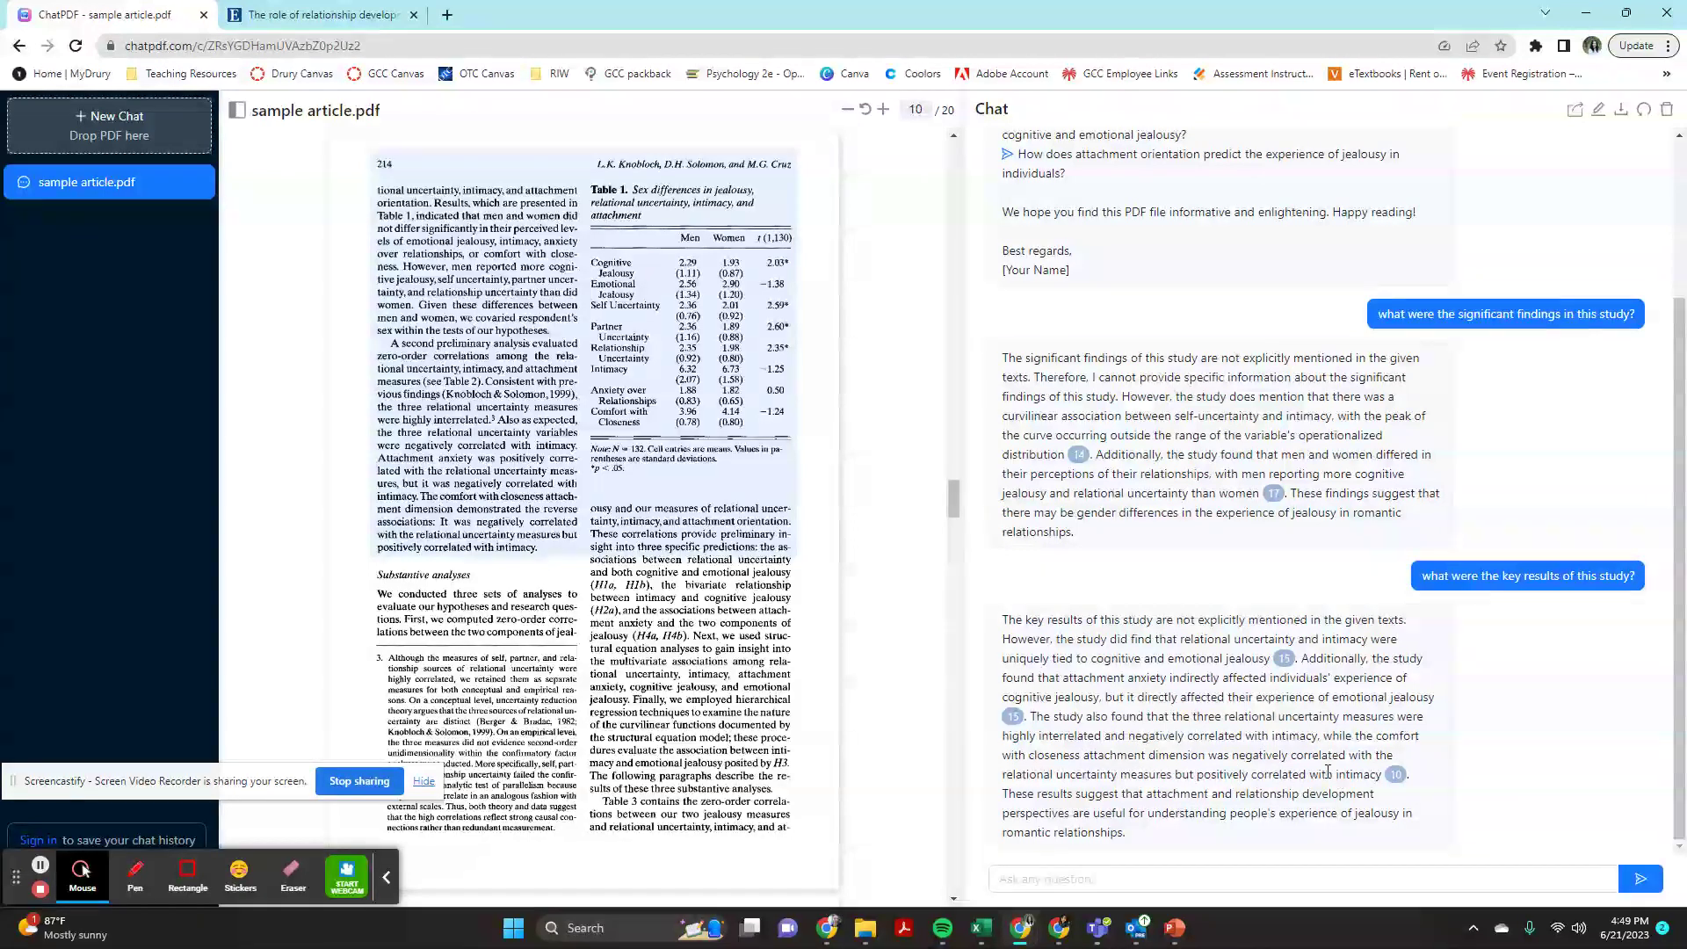
Ask 'which statistical analyses did this study use?' and view cited pages 11 and 14.
{"action": "left_click", "coordinate": [1091, 871]}
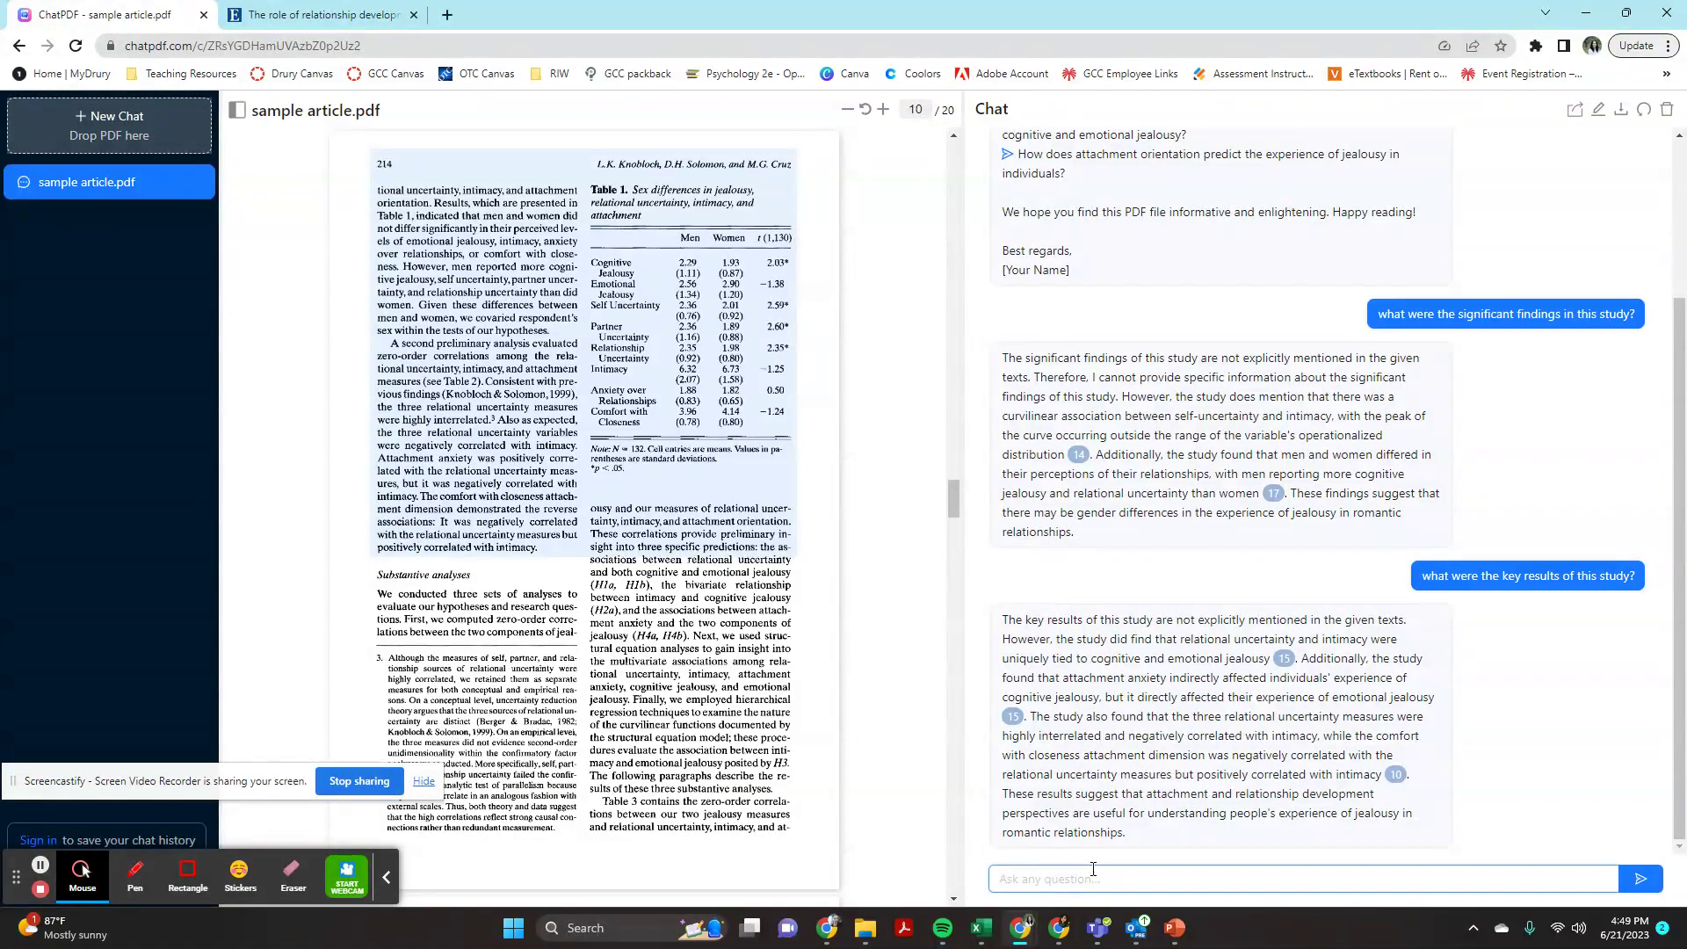
{"action": "type", "text": "which statistical analyses did this study use?"}
{"action": "key", "text": "Return"}
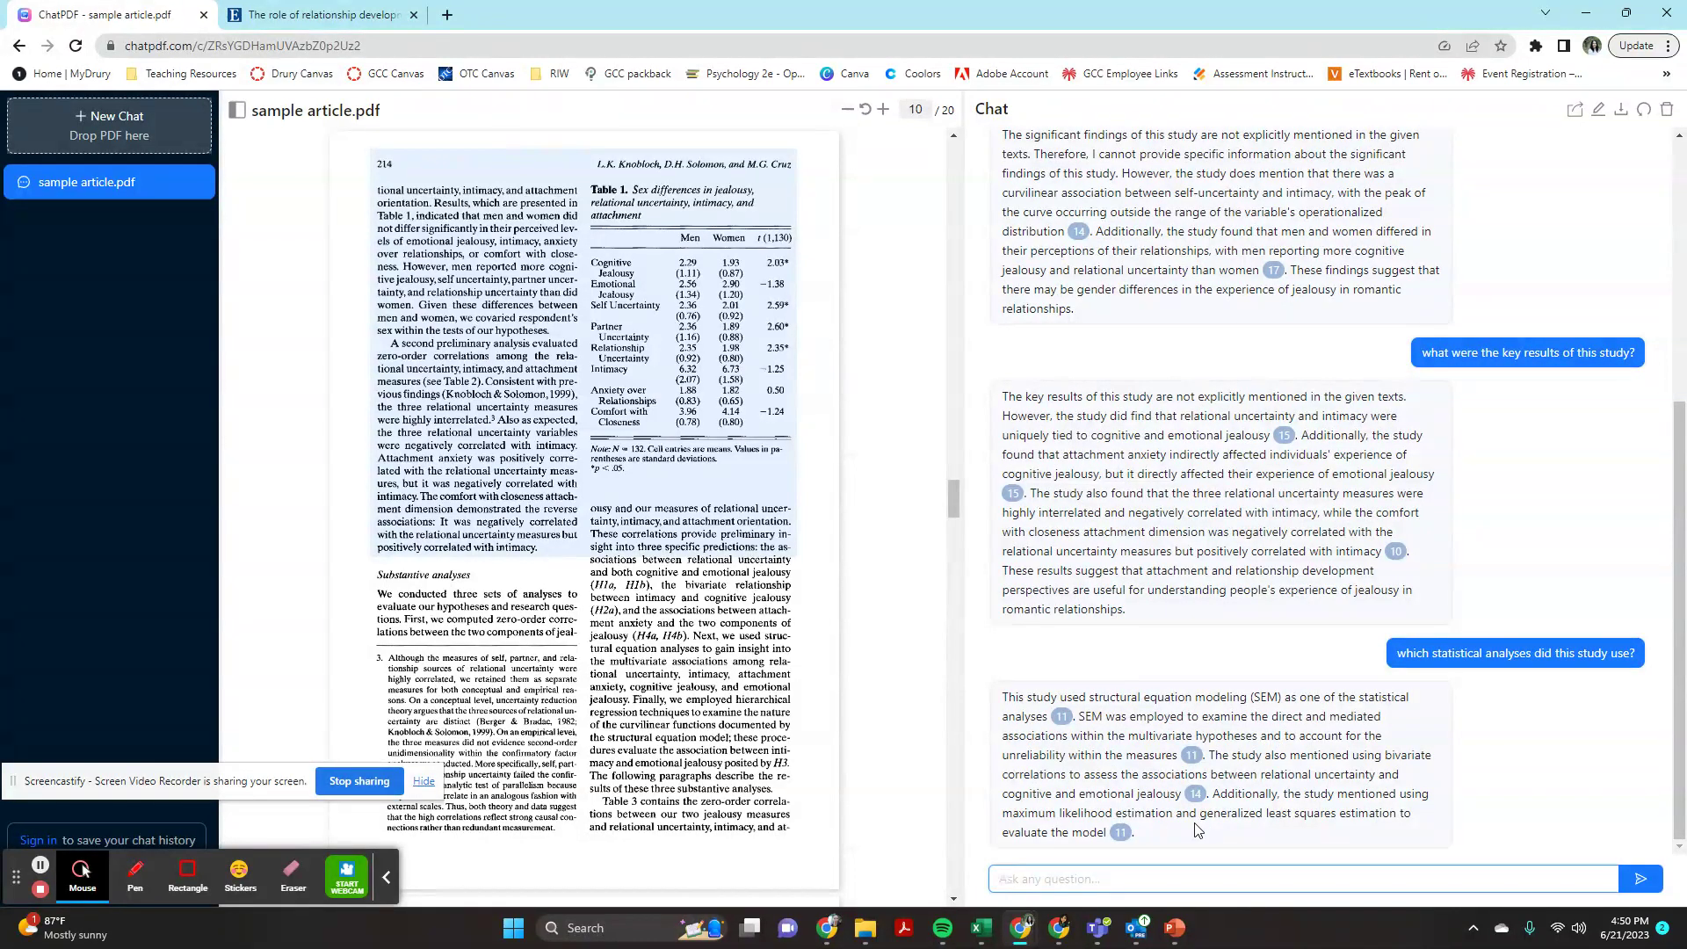
{"action": "left_click", "coordinate": [1061, 717]}
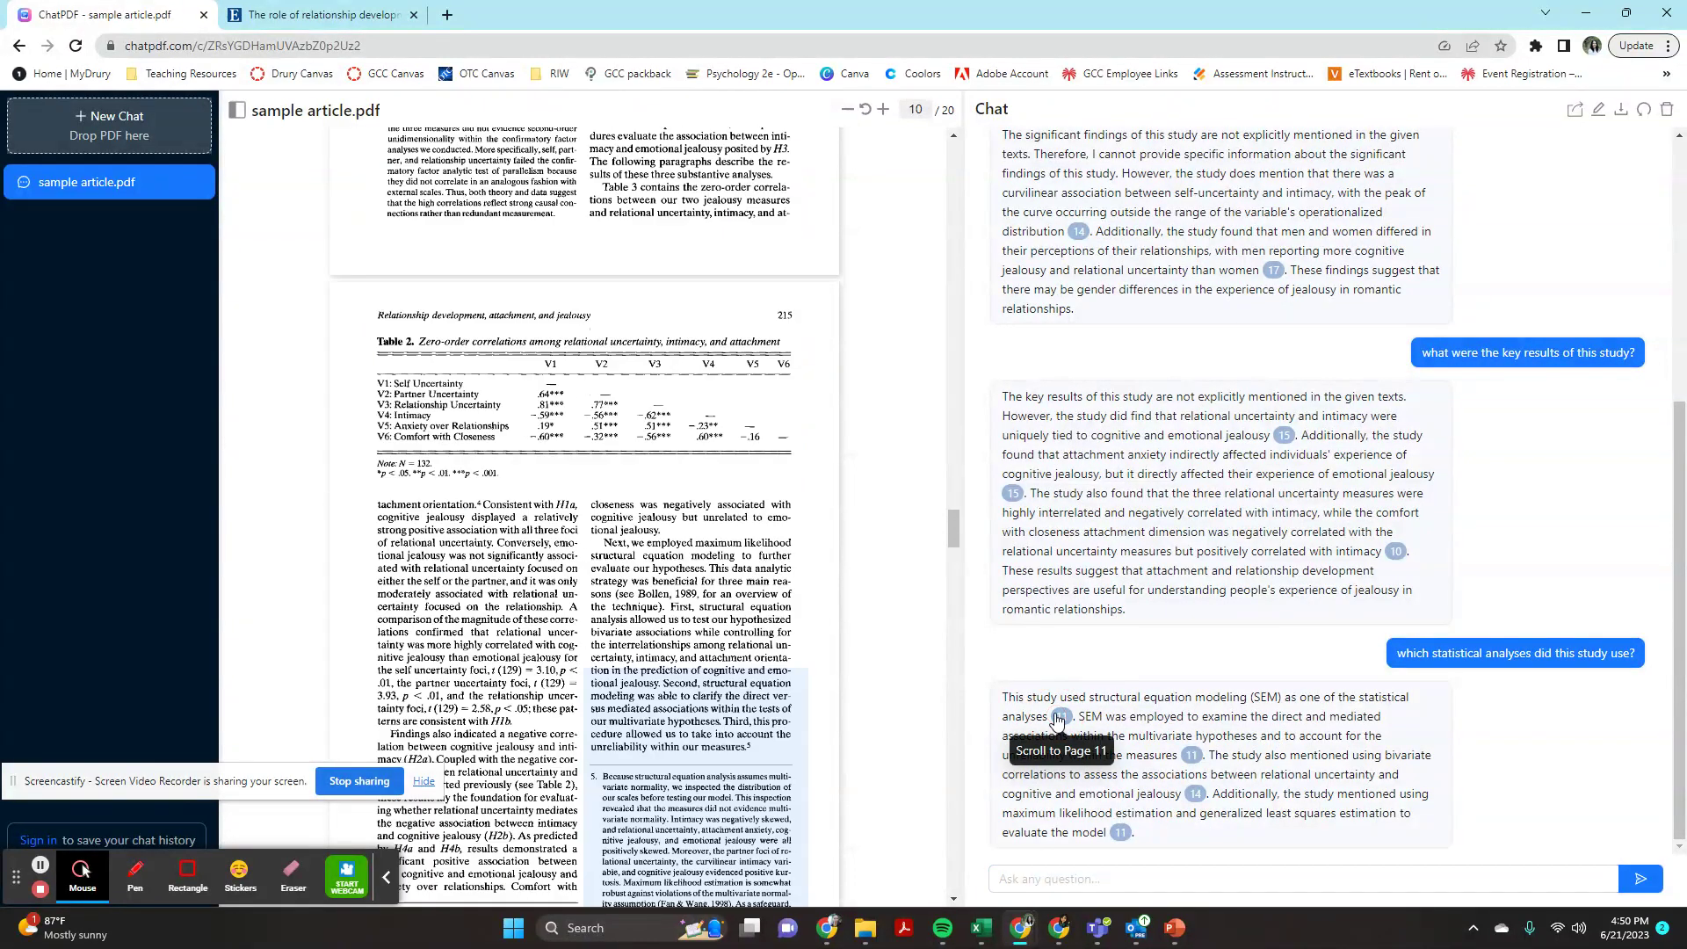
{"action": "left_click", "coordinate": [1197, 795]}
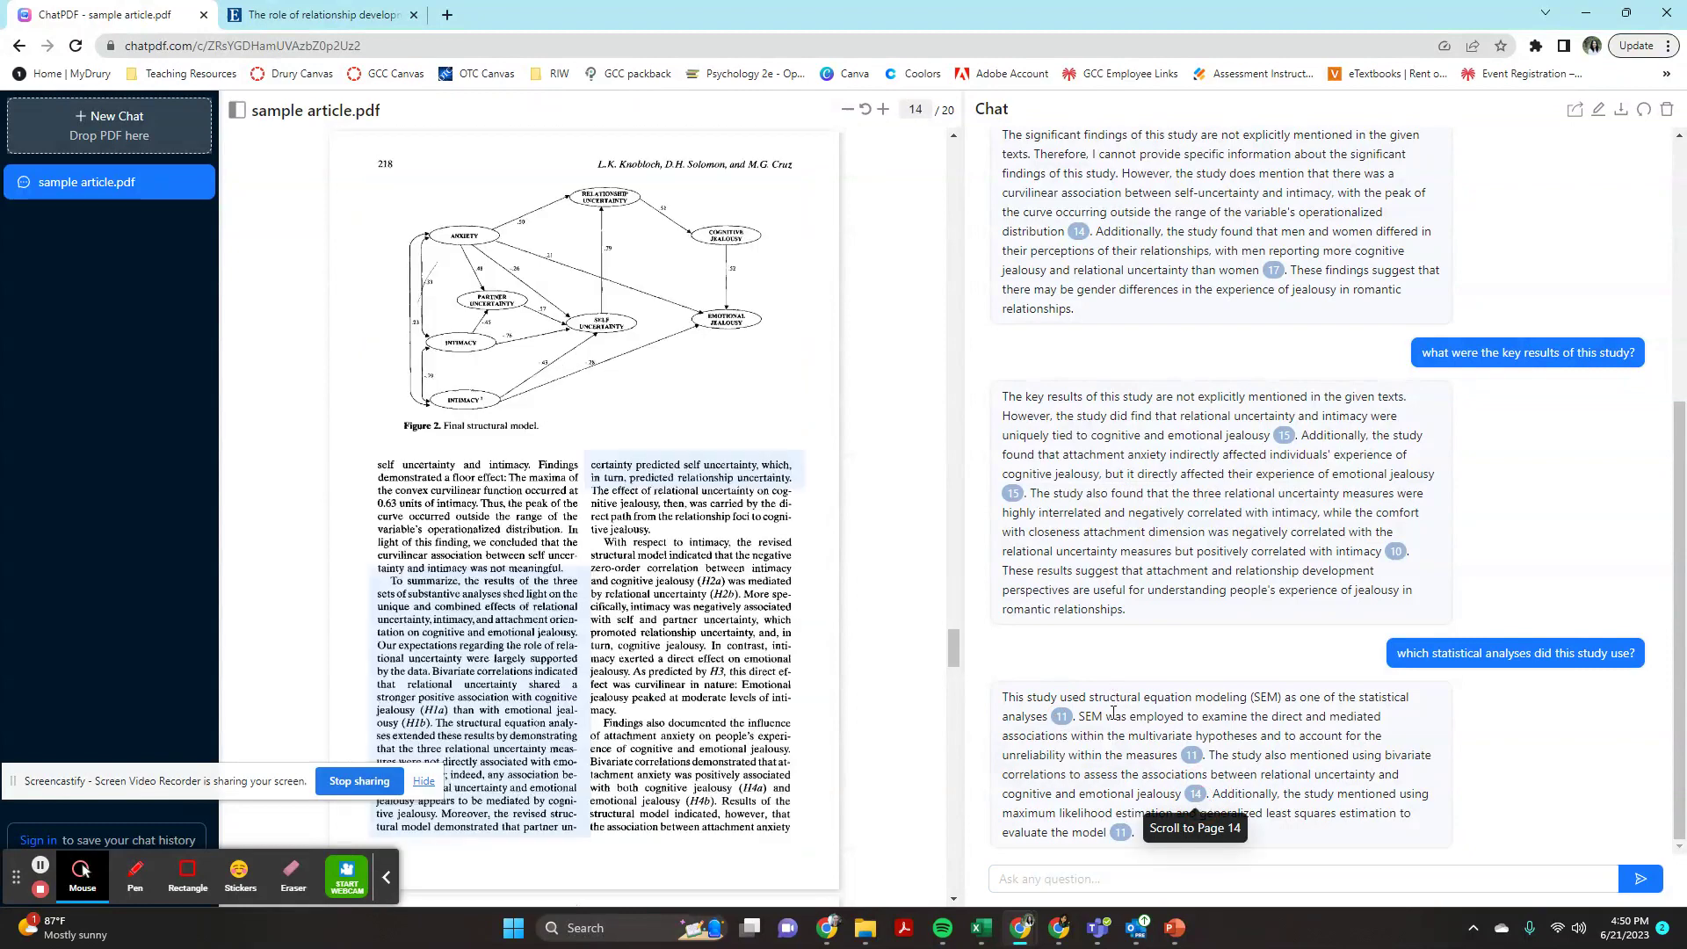
Ask what the sample for this study was.
{"action": "left_click", "coordinate": [1118, 879]}
{"action": "type", "text": "what "}
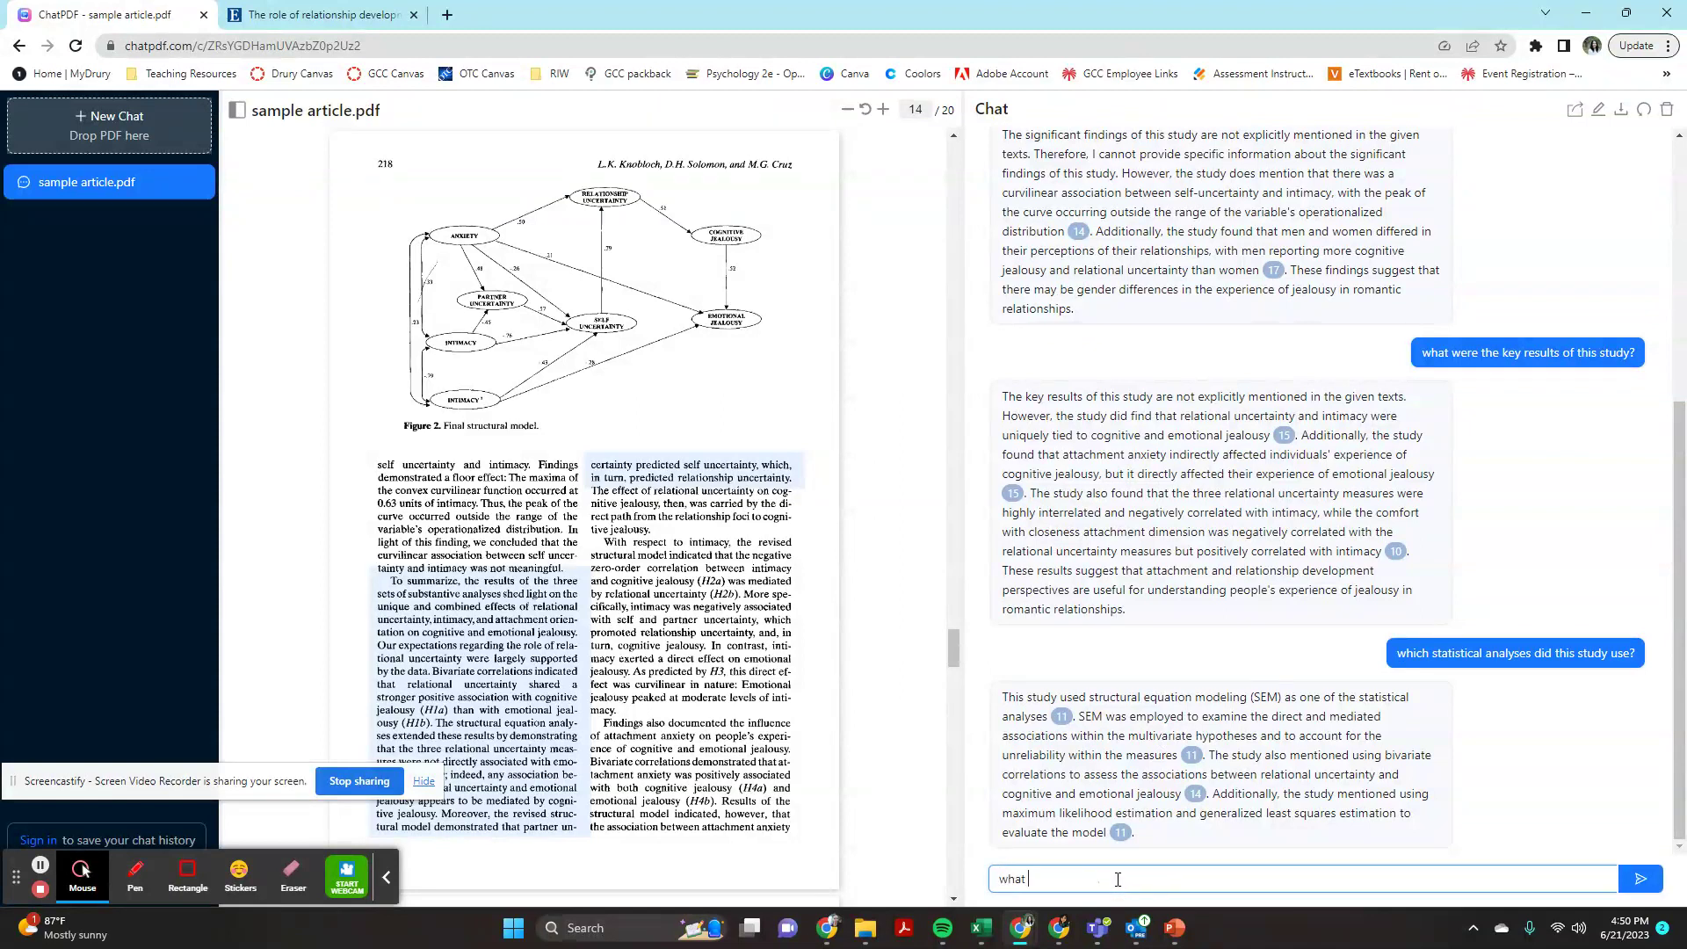
{"action": "type", "text": "aws the"}
{"action": "key", "text": "BackSpace"}
{"action": "key", "text": "BackSpace"}
{"action": "key", "text": "BackSpace"}
{"action": "key", "text": "BackSpace"}
{"action": "key", "text": "BackSpace"}
{"action": "key", "text": "BackSpace"}
{"action": "key", "text": "BackSpace"}
{"action": "type", "text": "was thje ssample for this study?"}
{"action": "key", "text": "Return"}
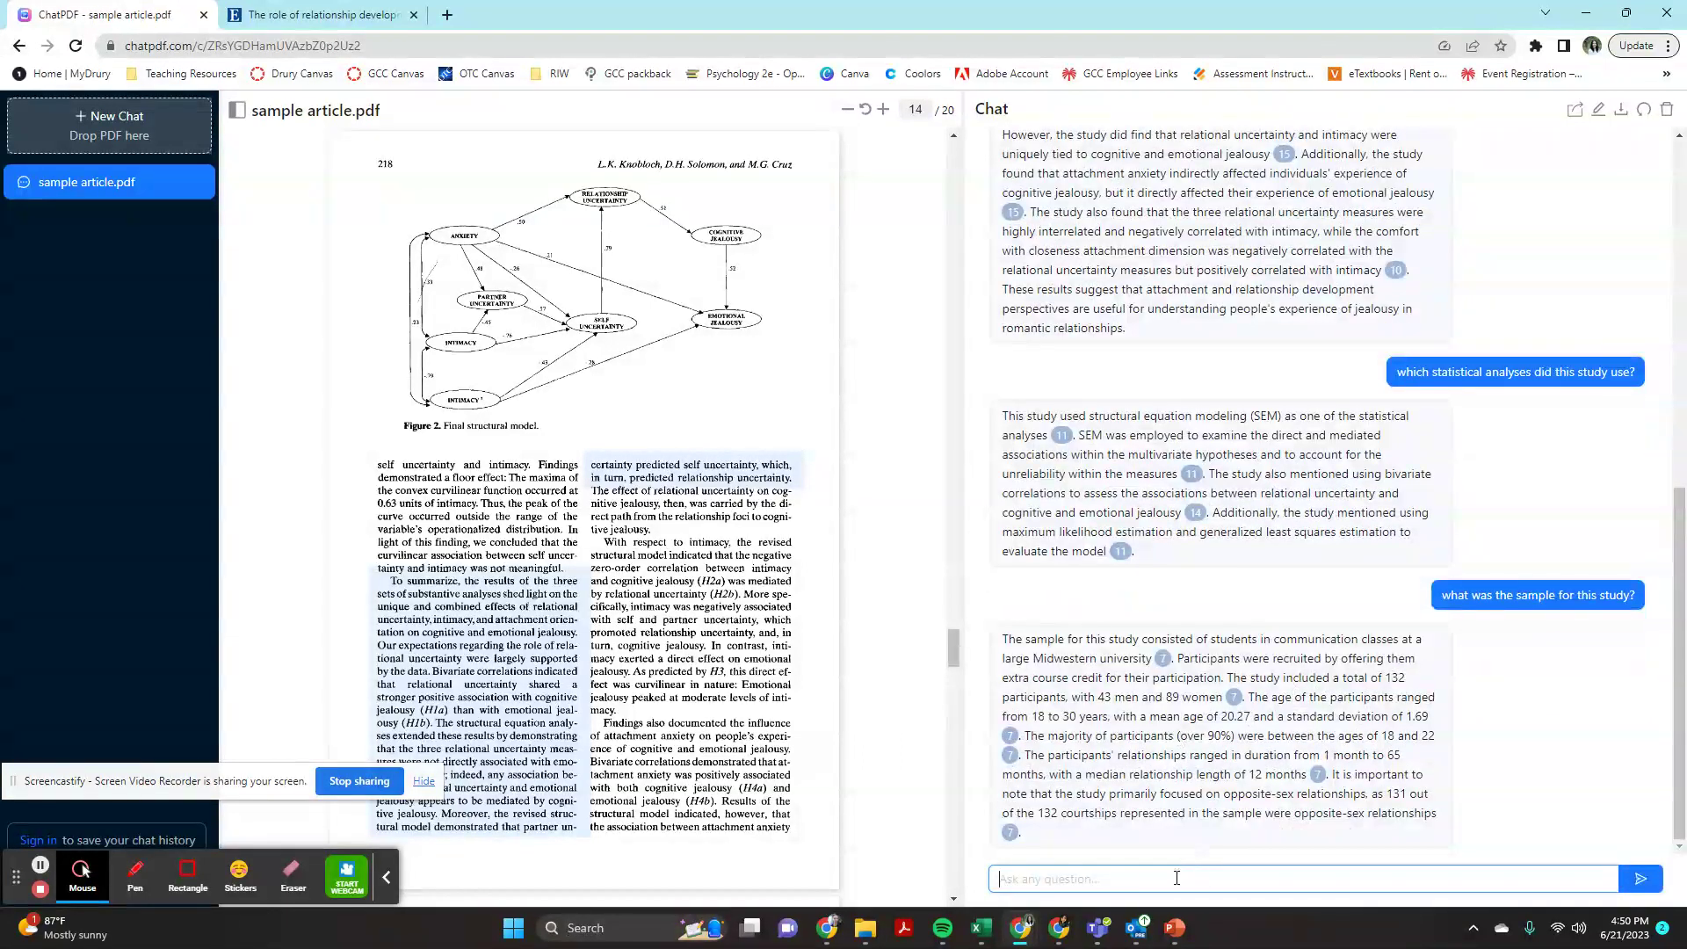
Ask 'were there any gender differences found in this study?' and view cited page 17.
{"action": "type", "text": "were there any gender differe"}
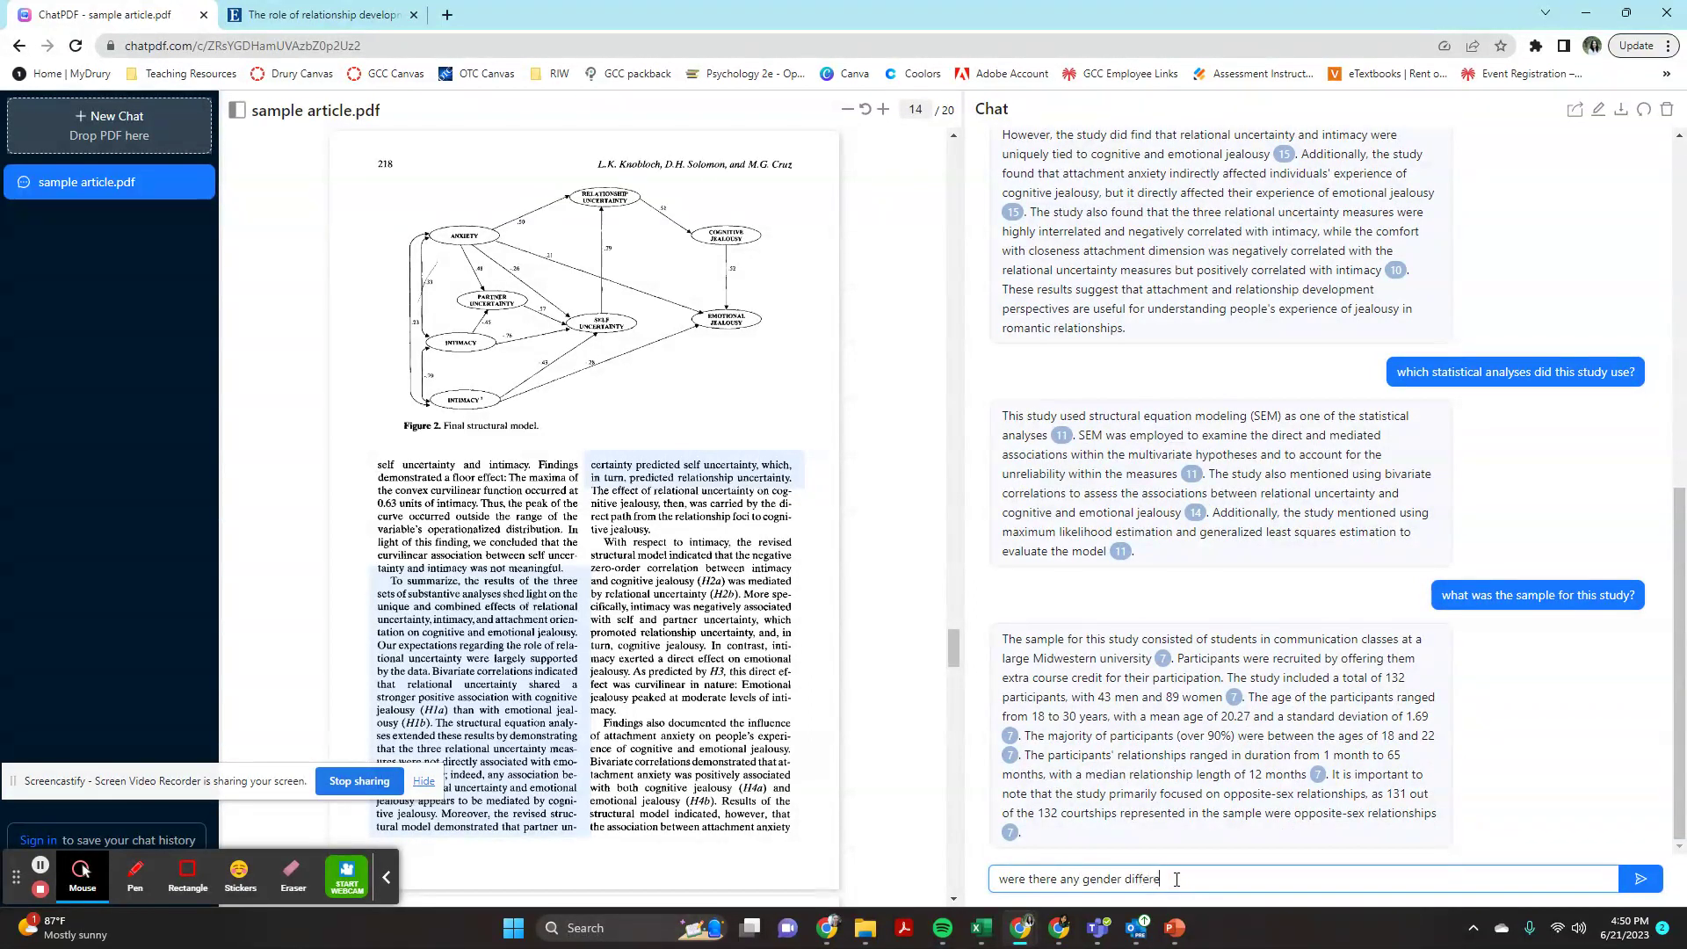
{"action": "type", "text": "nces found in this study?"}
{"action": "key", "text": "Return"}
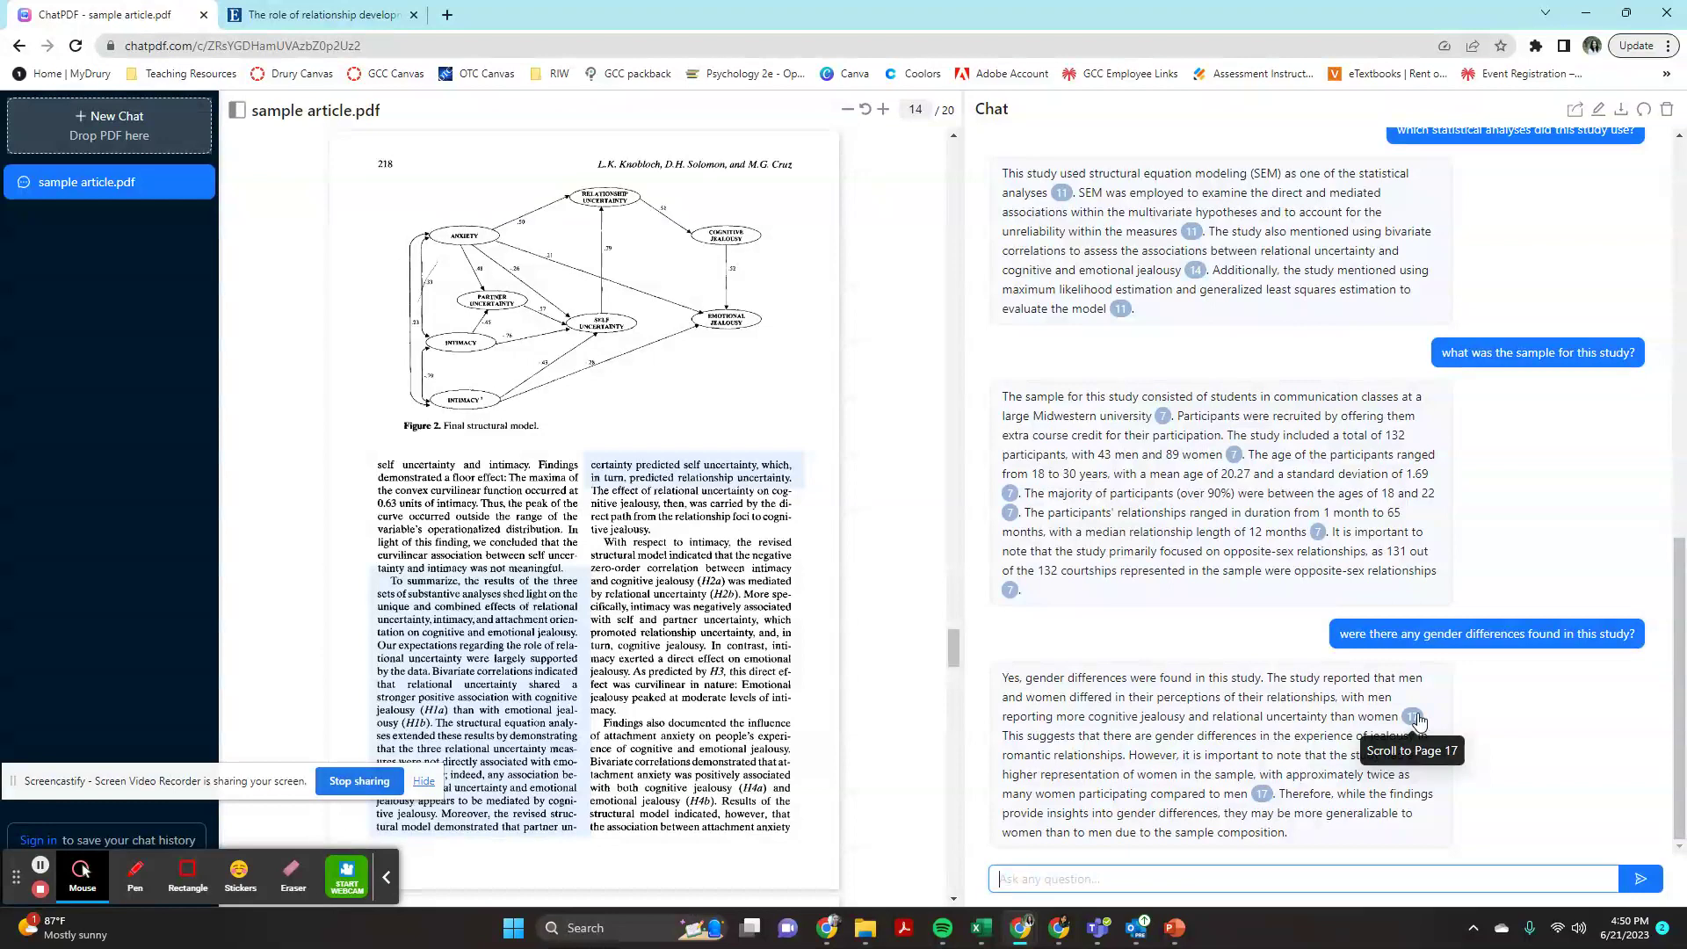
{"action": "left_click", "coordinate": [1413, 717]}
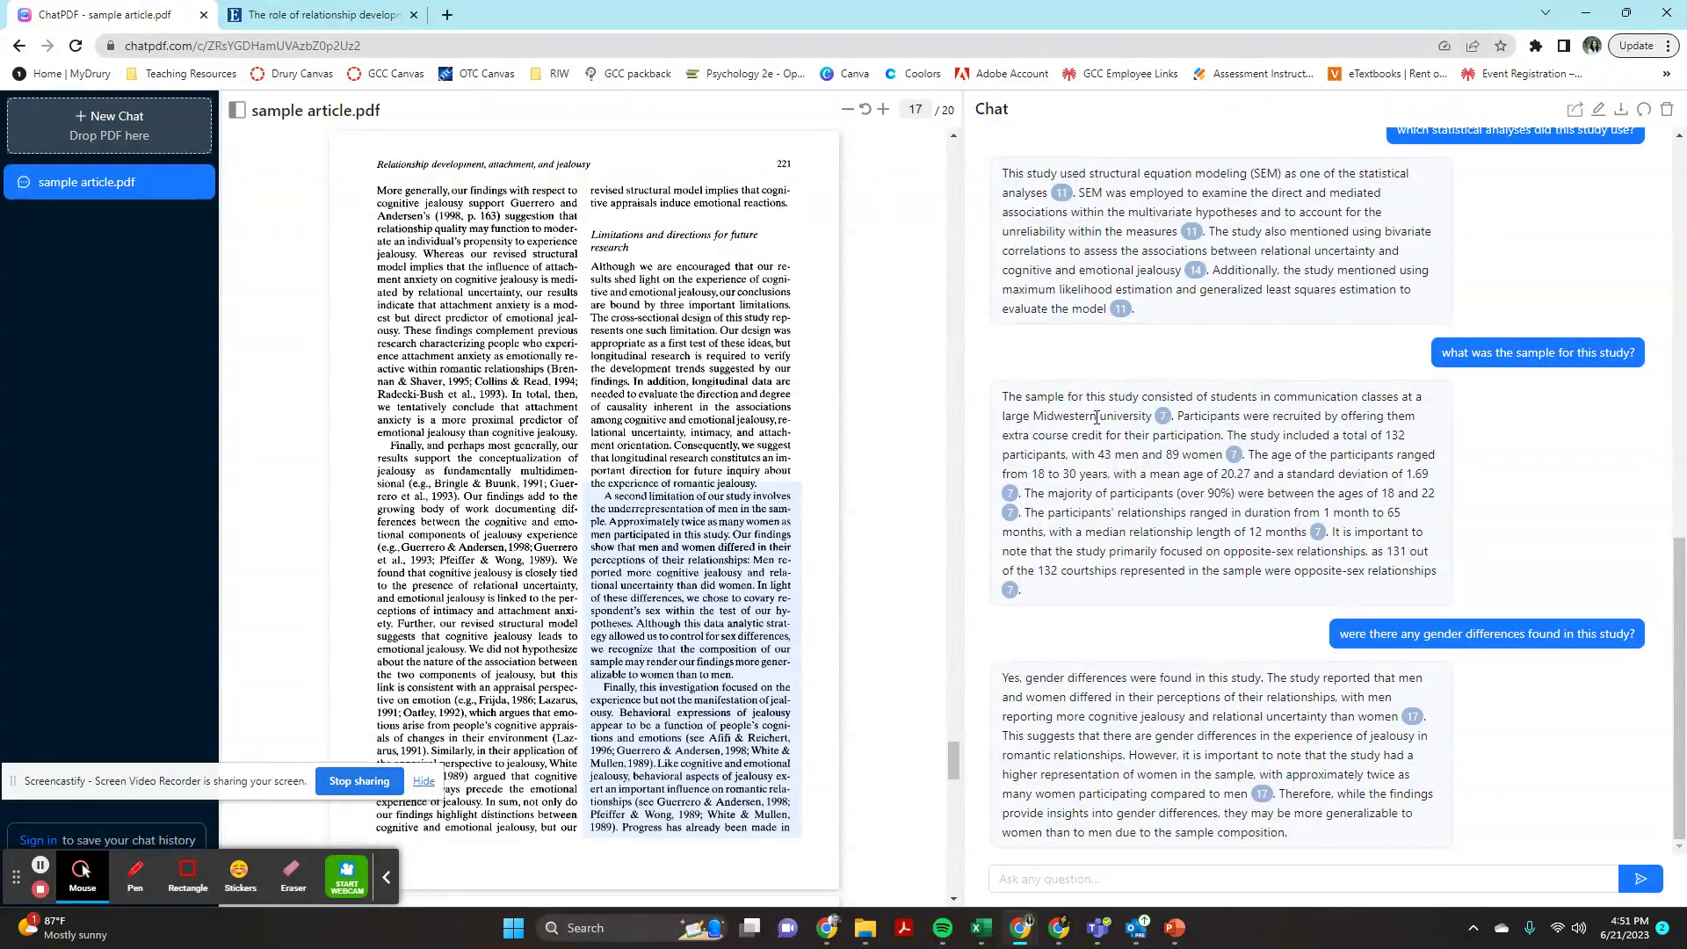
{"action": "scroll", "coordinate": [1235, 560], "scroll_direction": "up", "scroll_amount": 3}
{"action": "scroll", "coordinate": [1236, 561], "scroll_direction": "up", "scroll_amount": 7}
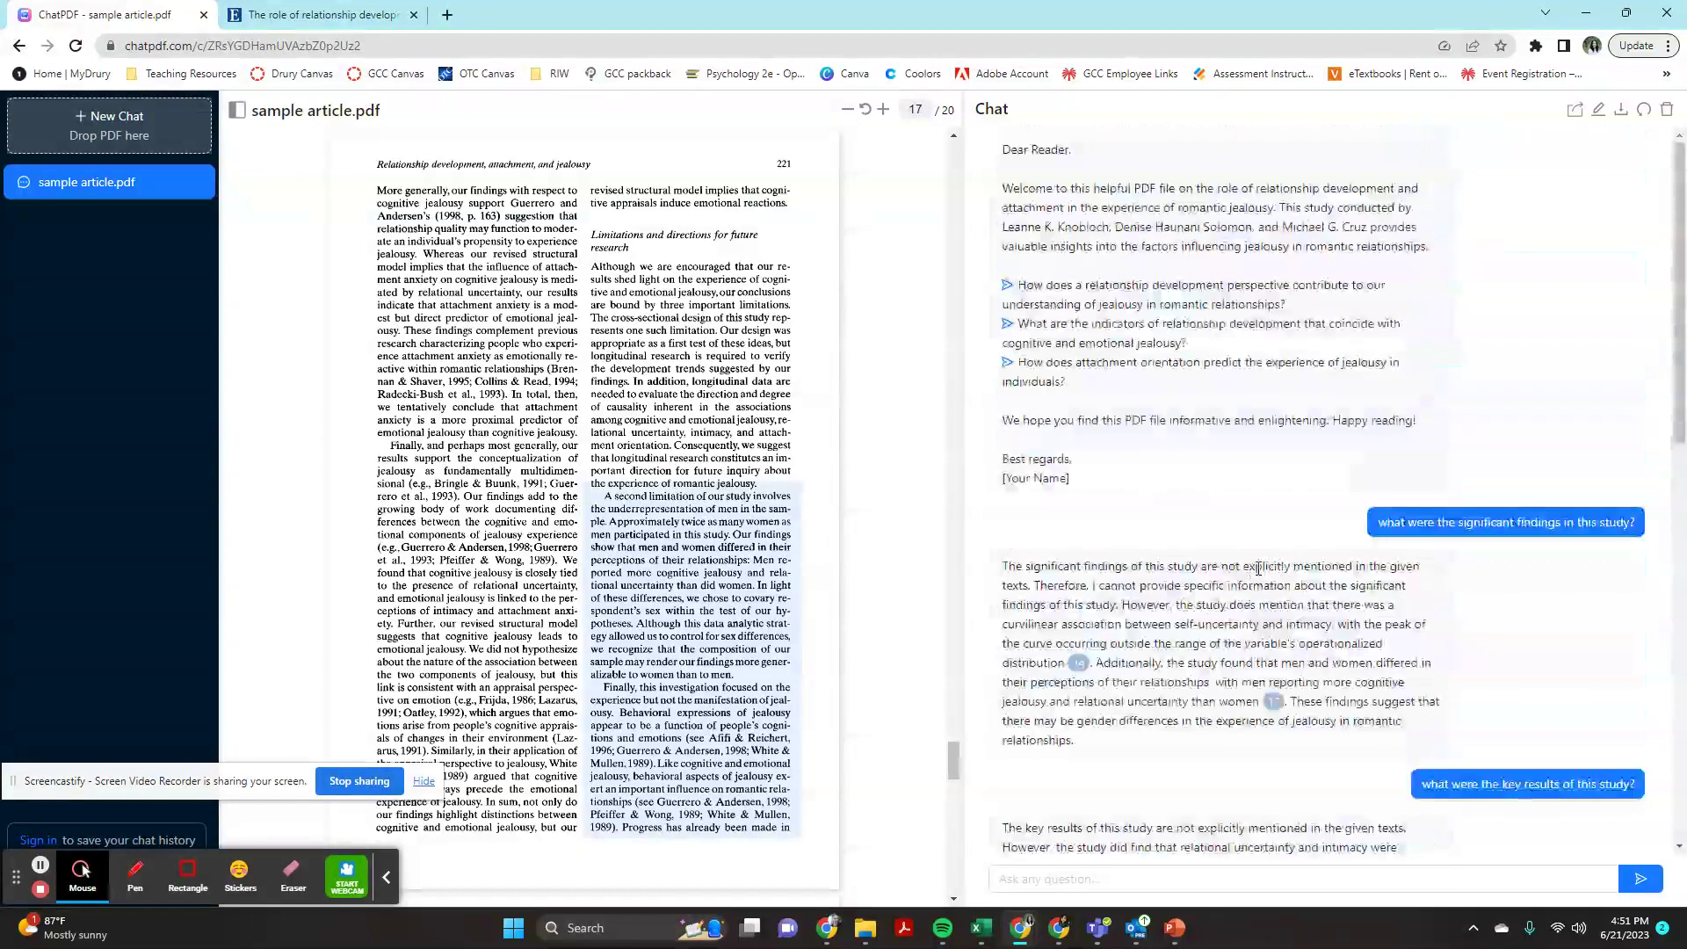
{"action": "scroll", "coordinate": [1259, 569], "scroll_direction": "down", "scroll_amount": 9}
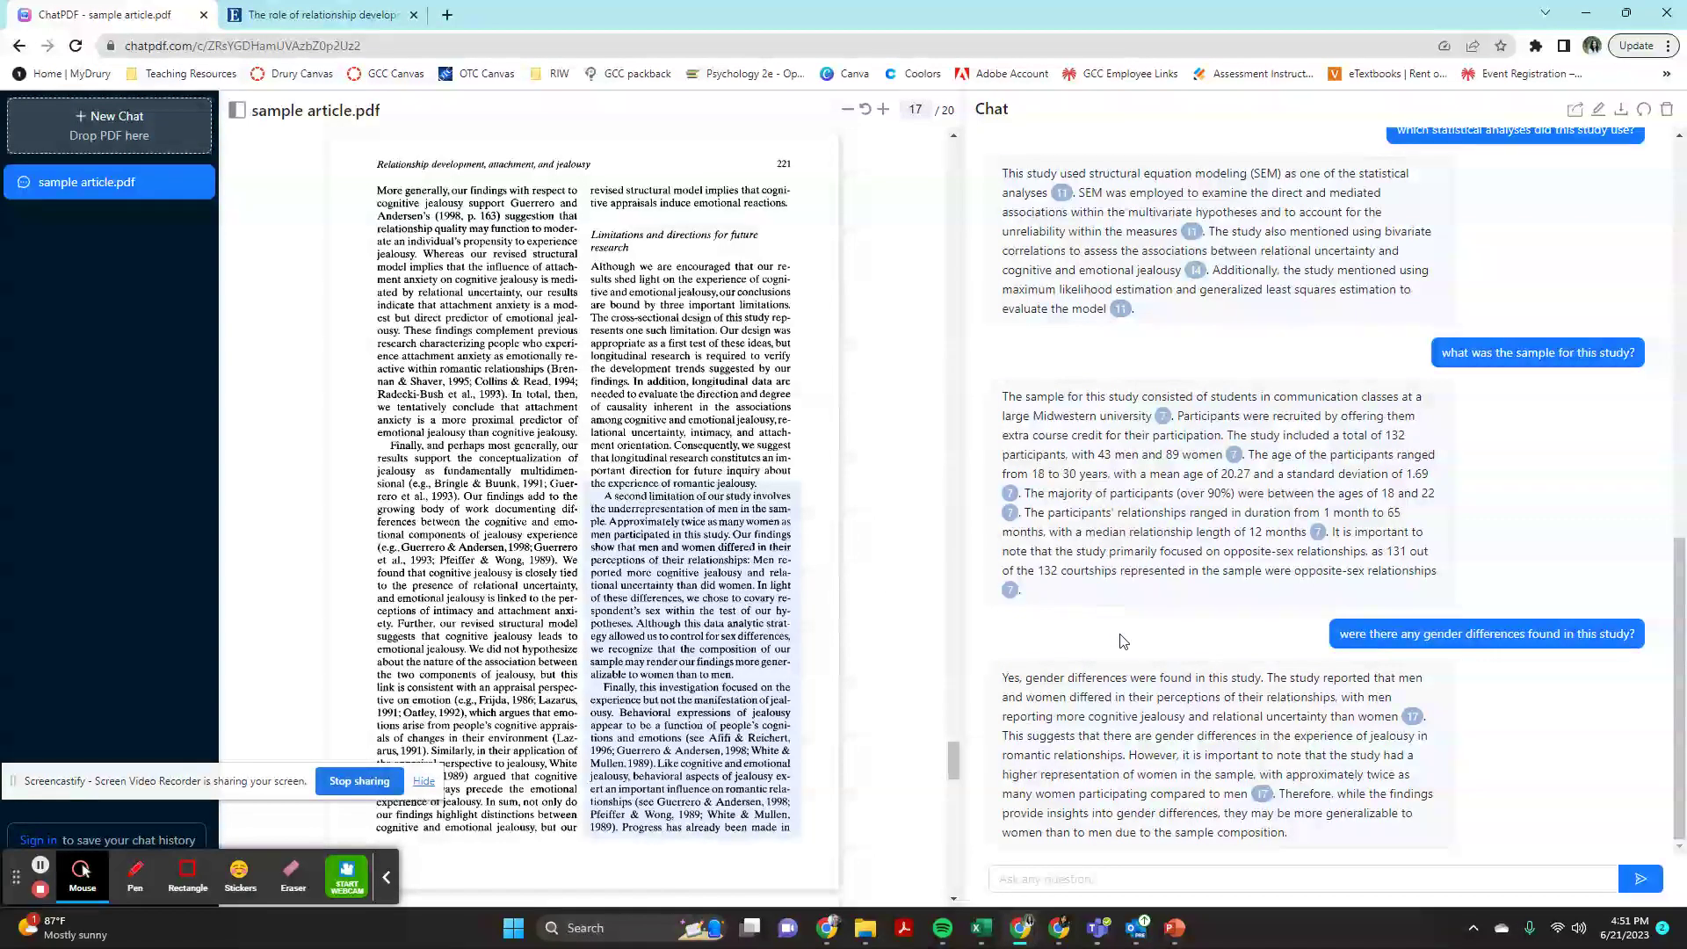
{"action": "scroll", "coordinate": [1156, 678], "scroll_direction": "up", "scroll_amount": 15}
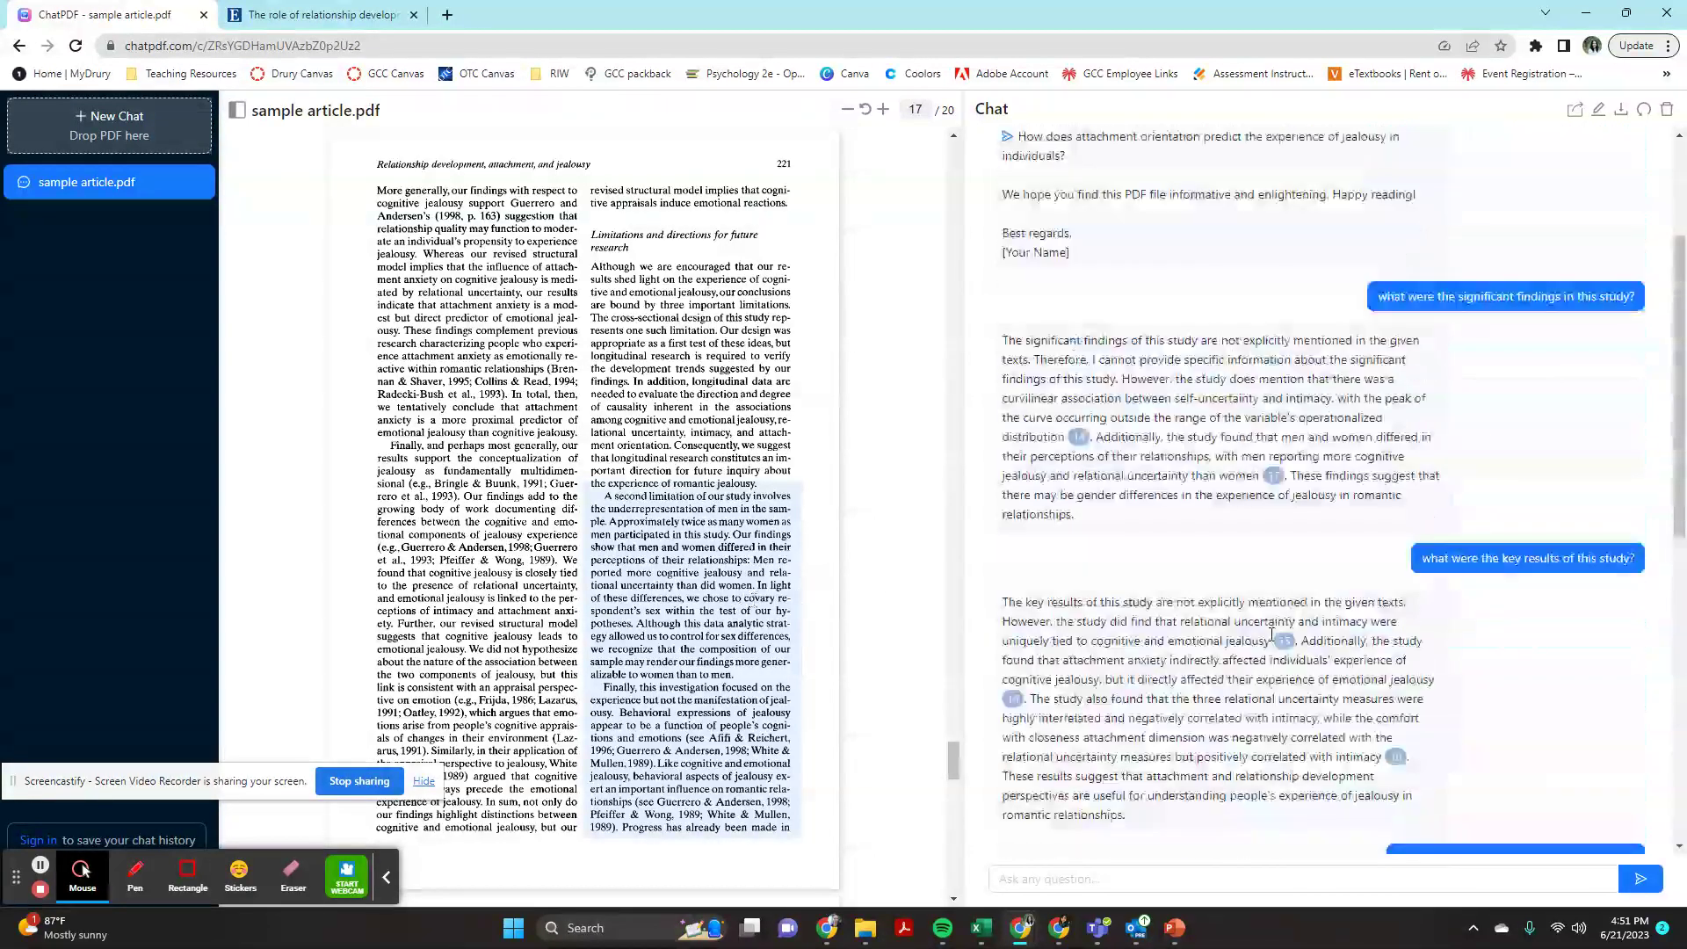
{"action": "scroll", "coordinate": [1271, 634], "scroll_direction": "down", "scroll_amount": 15}
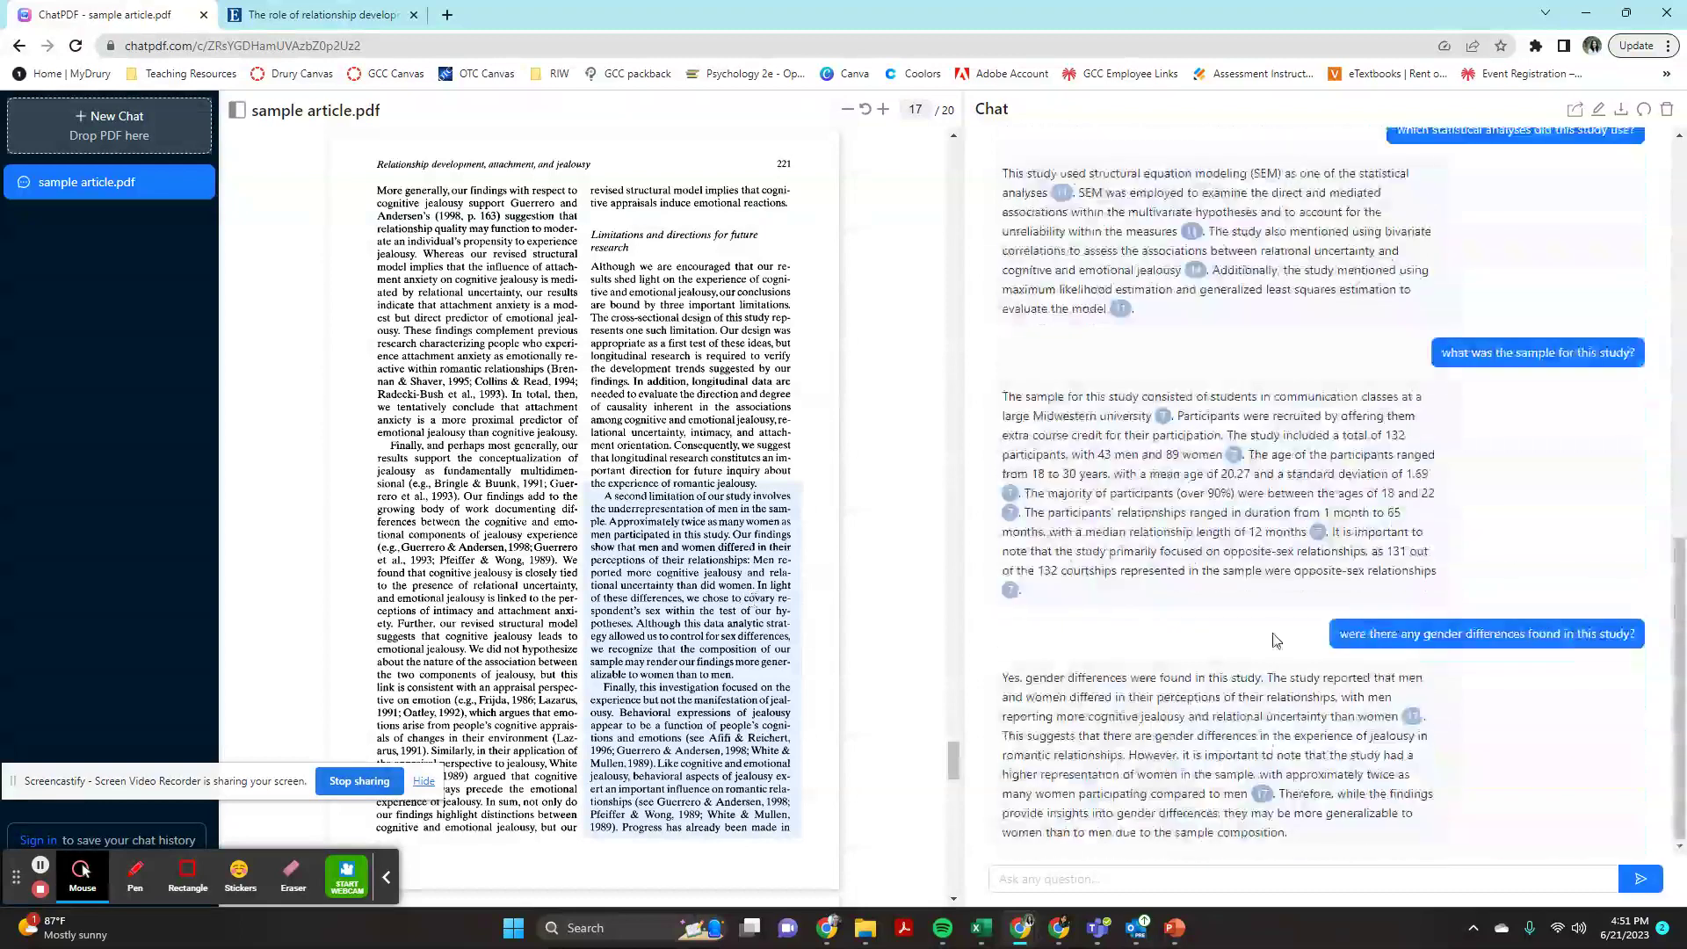